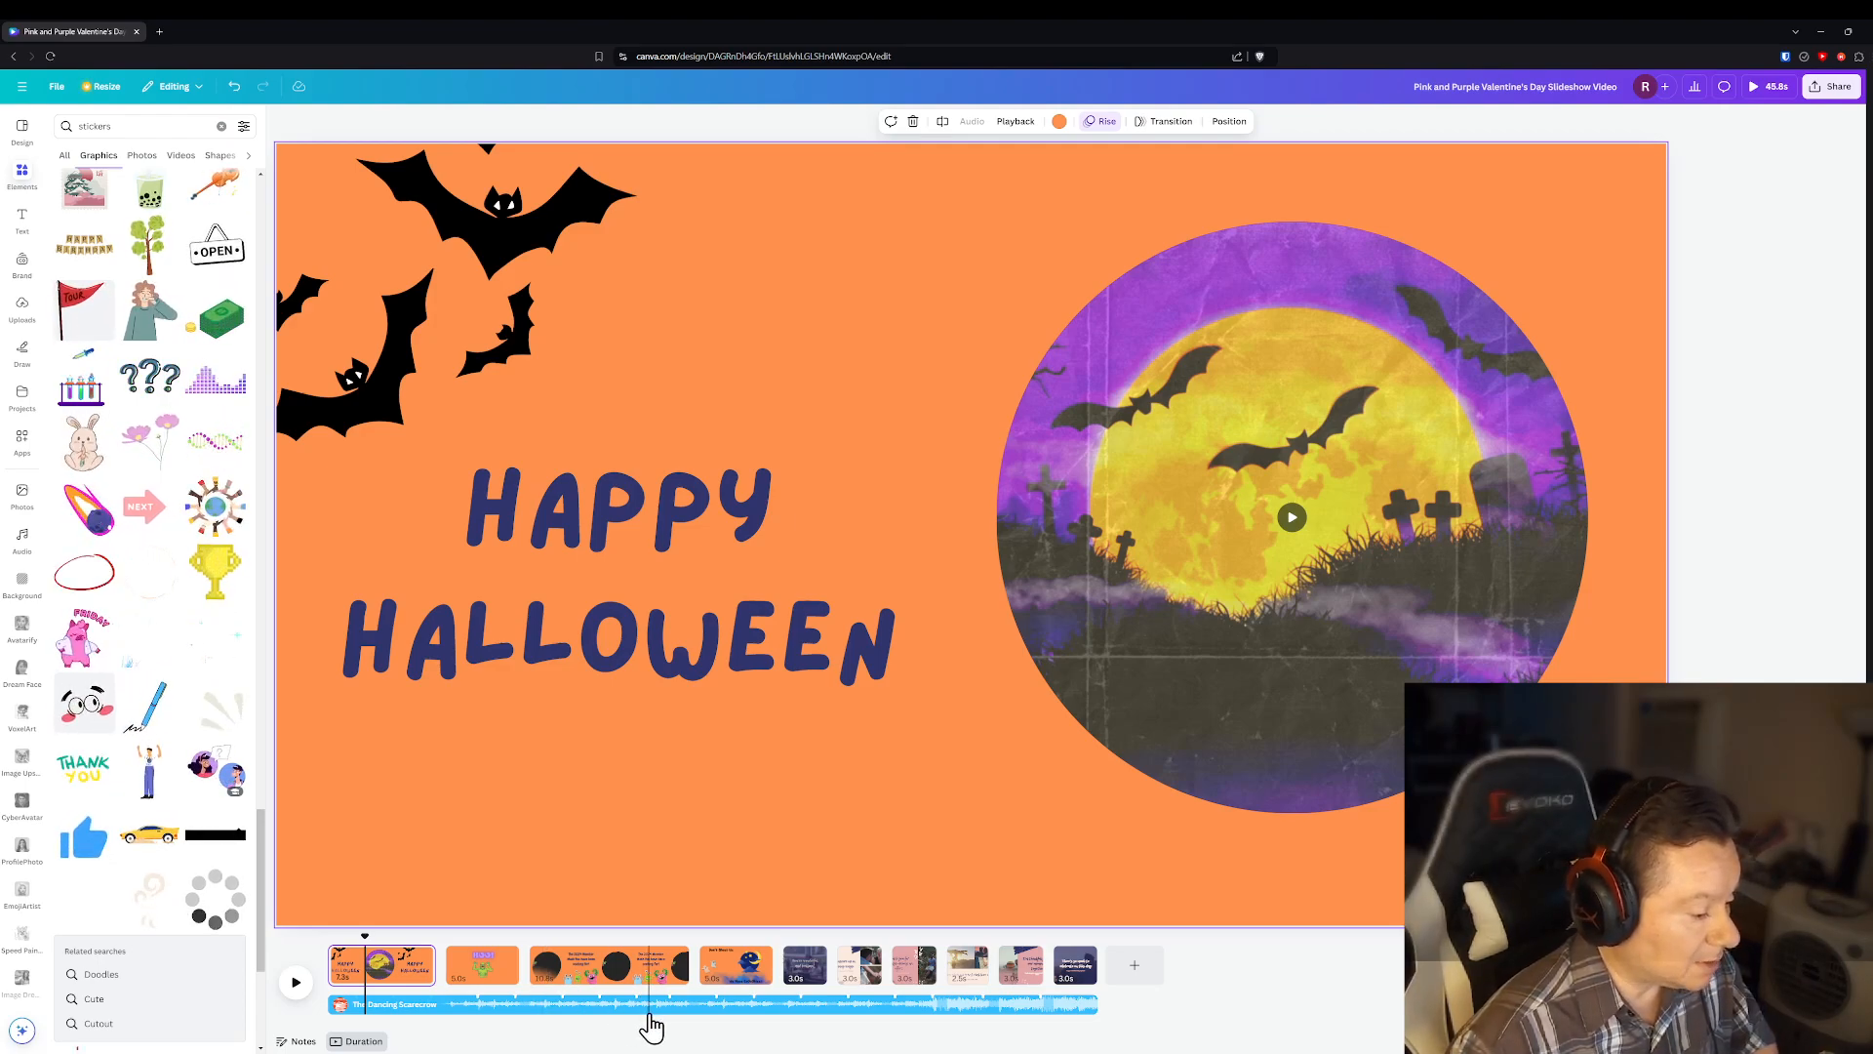
- Delete the existing The Dancing Scarecrow audio track from the video timeline
click(581, 969)
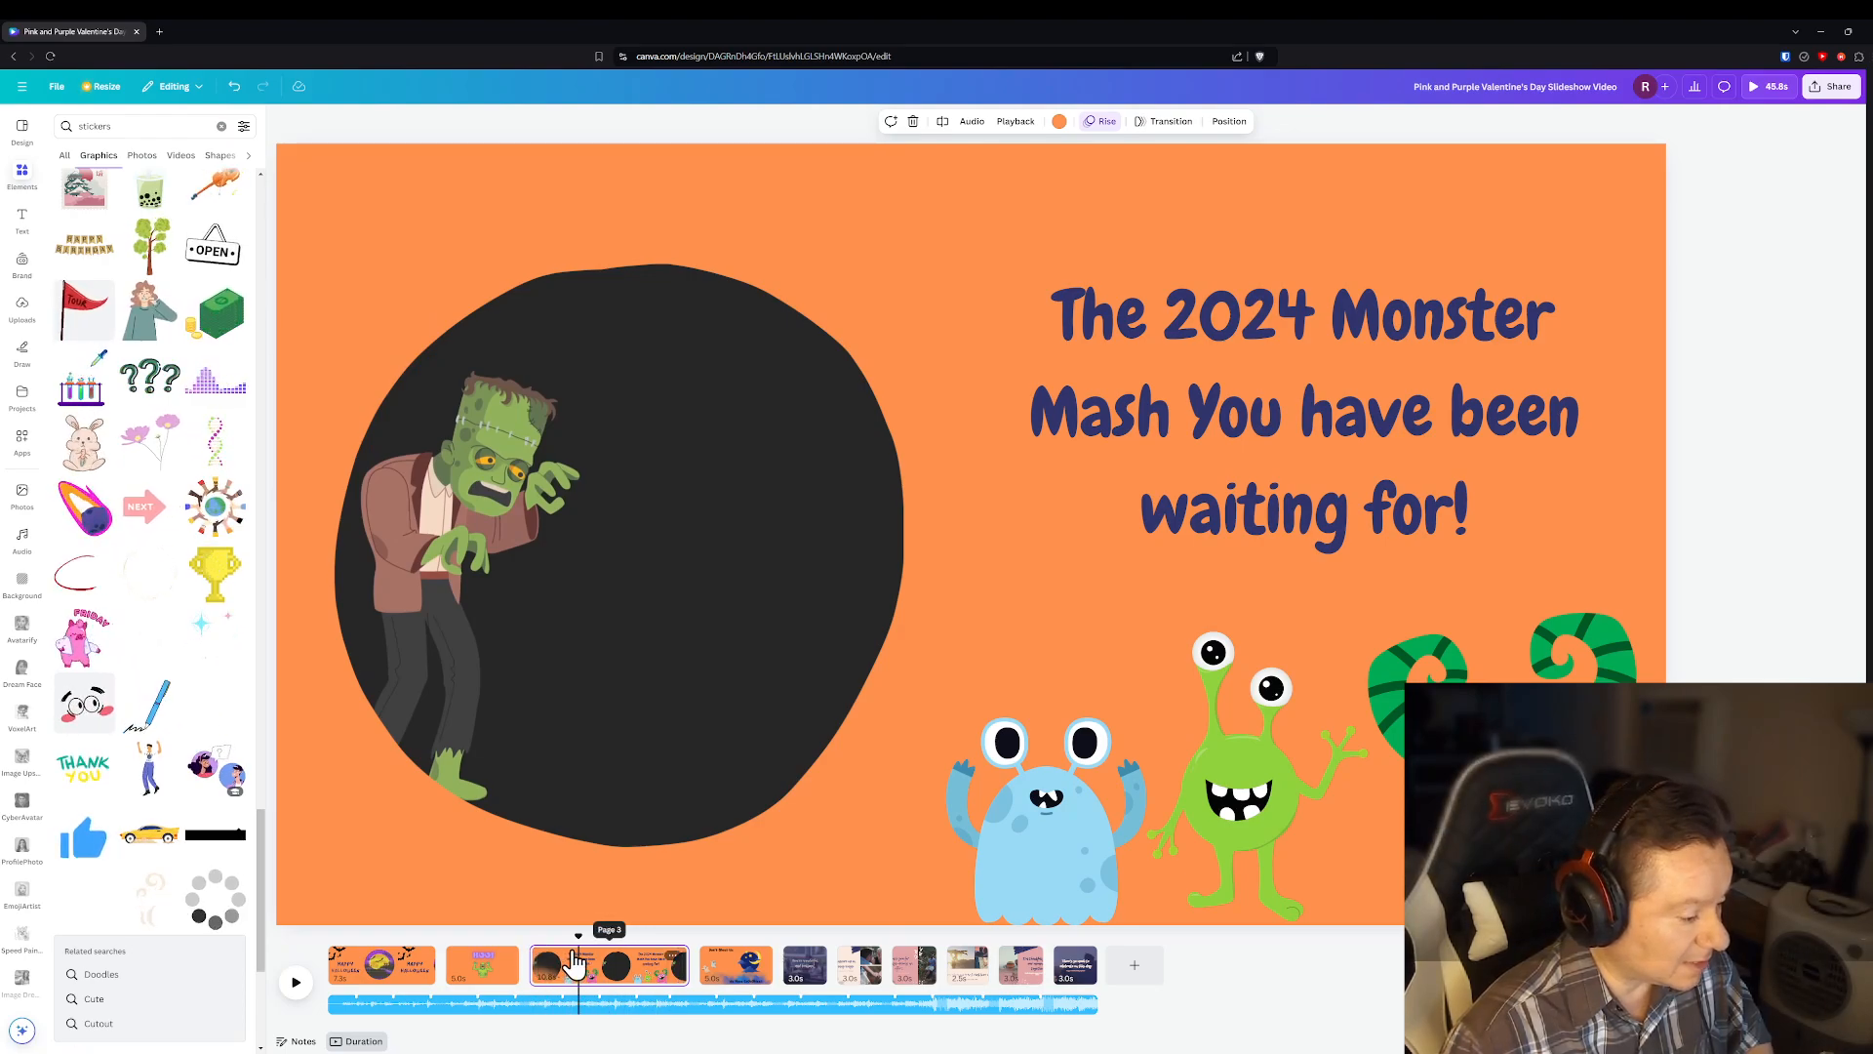
click(616, 1010)
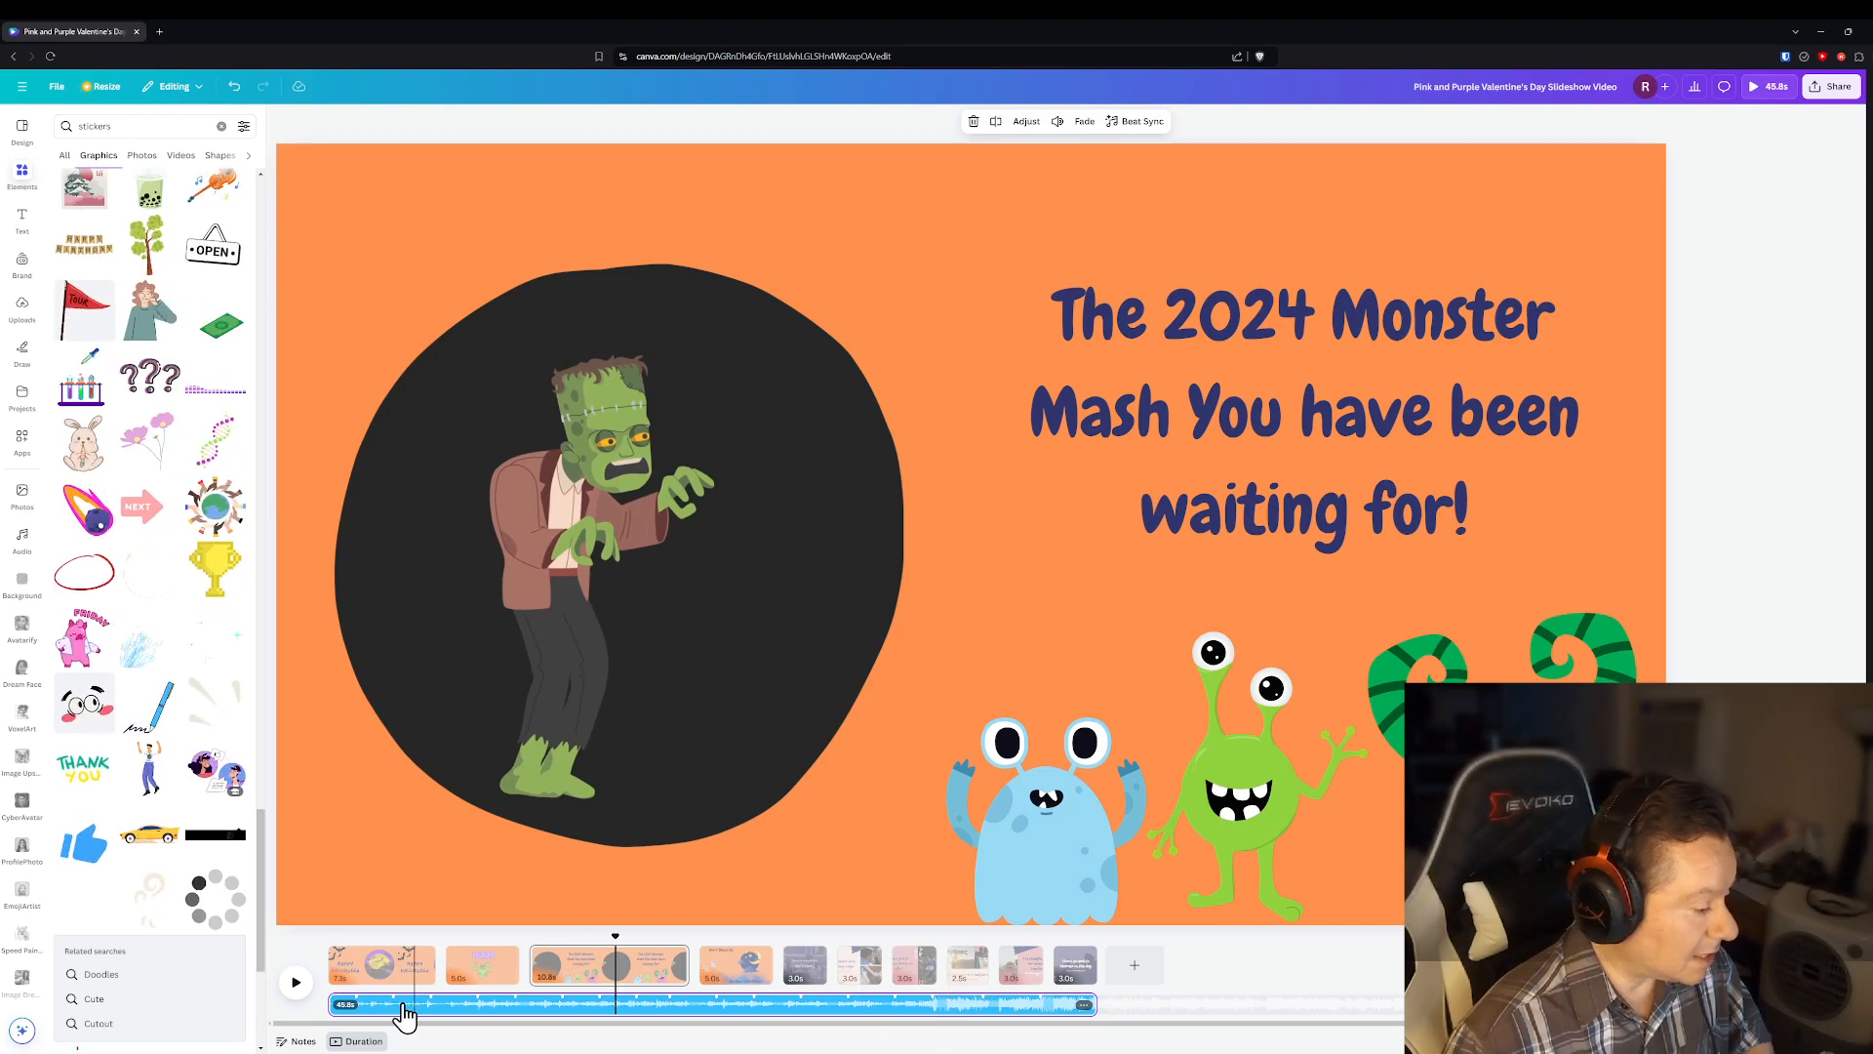
right_click(667, 1010)
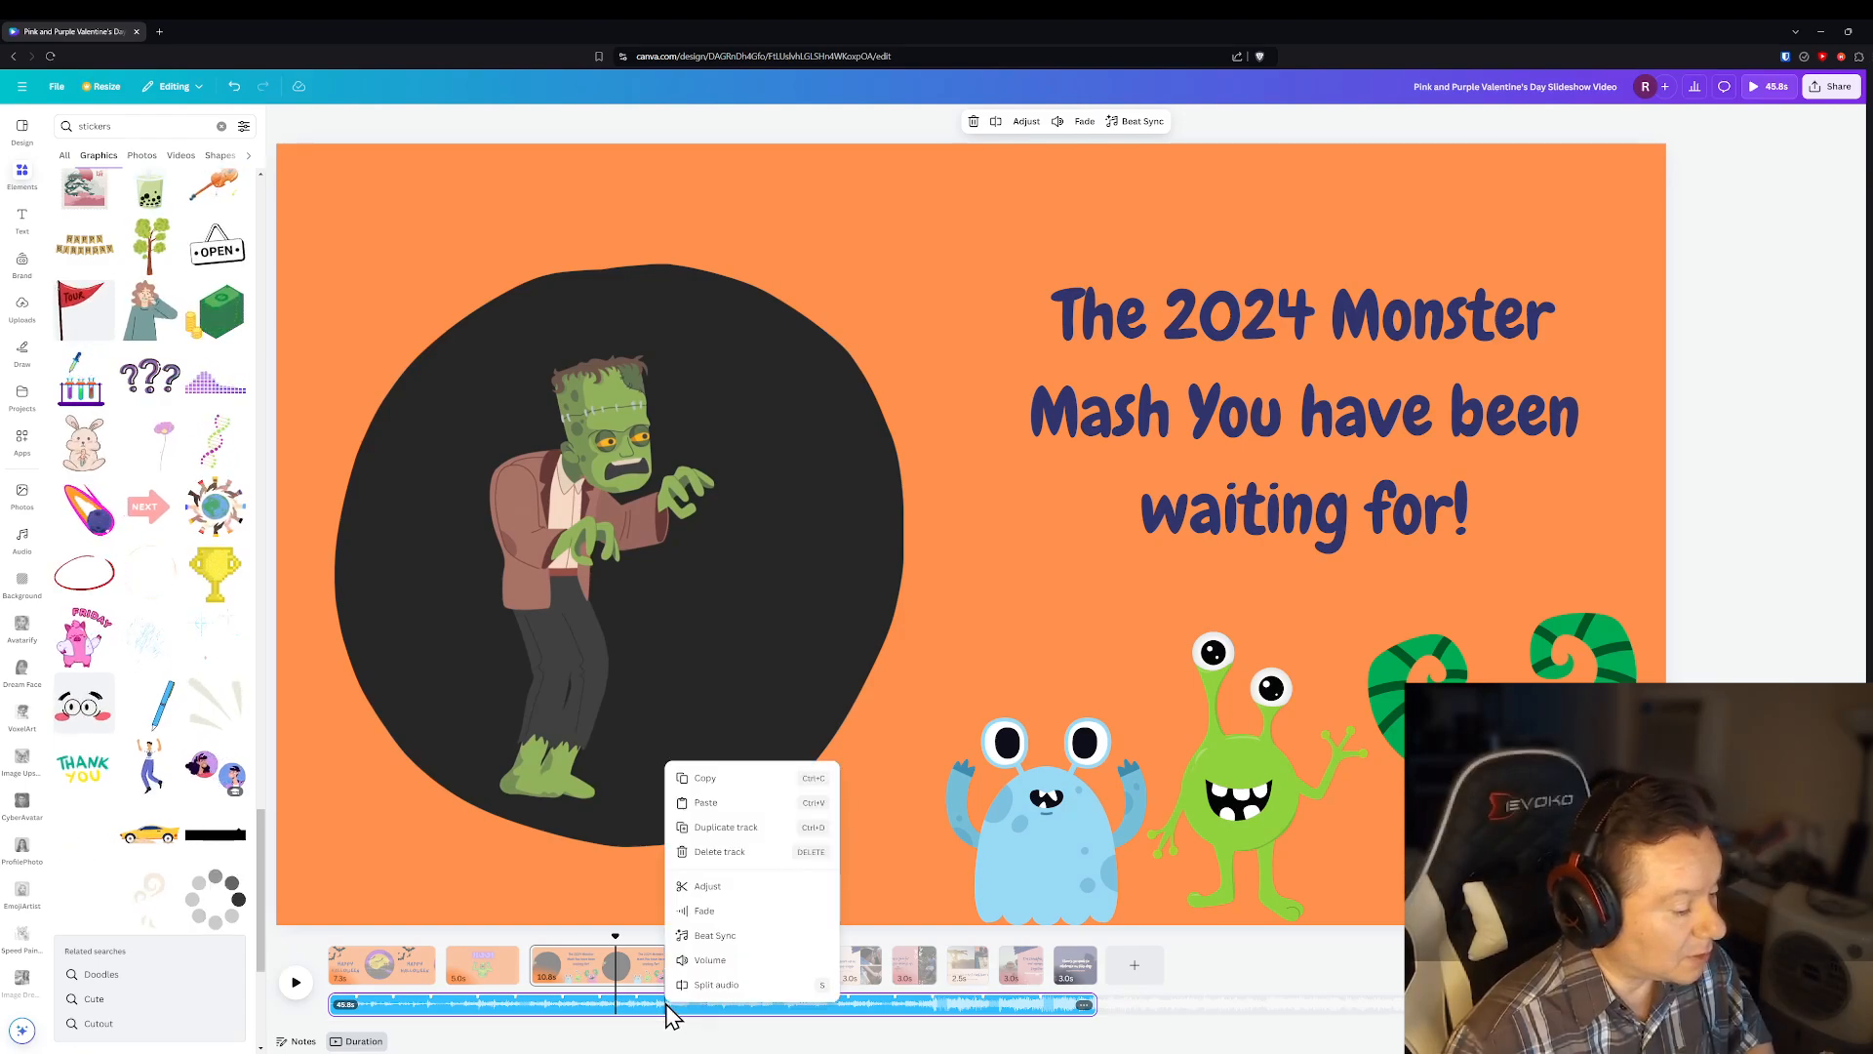
click(731, 855)
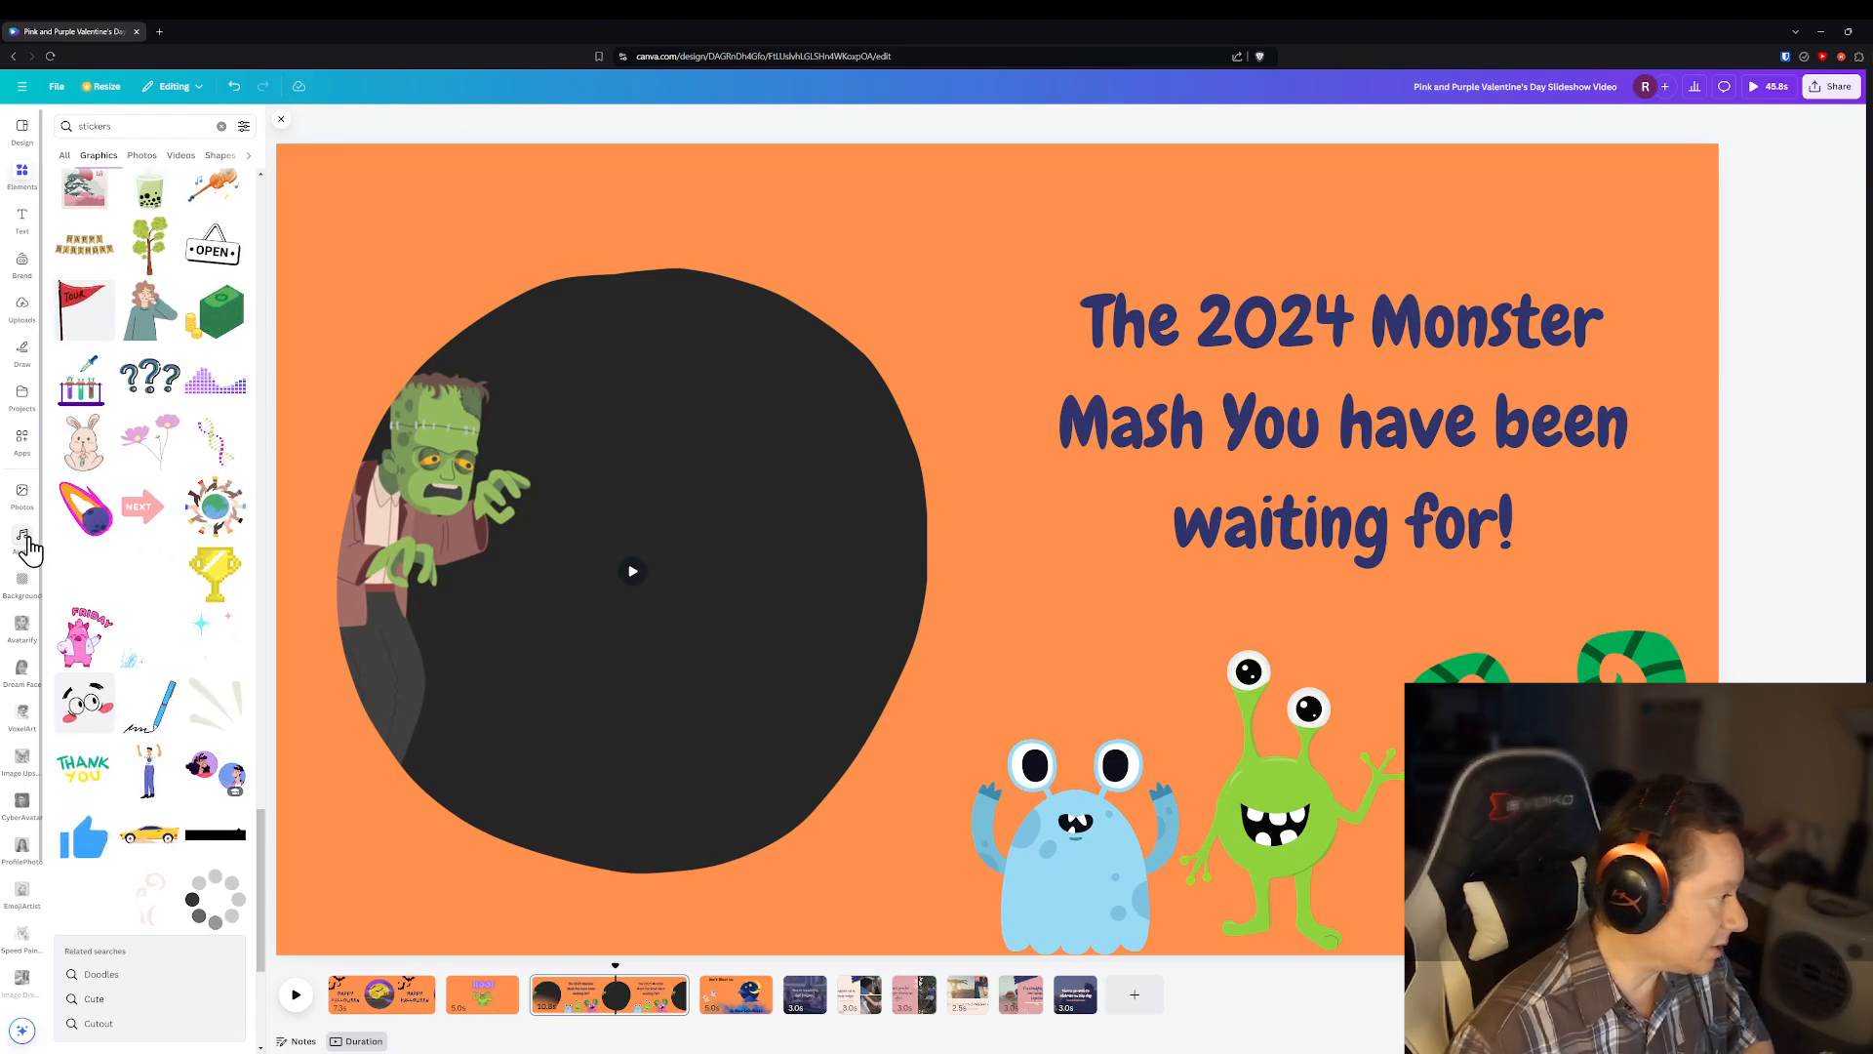
- Open the audio library and clear the earlier Halloween search
click(22, 441)
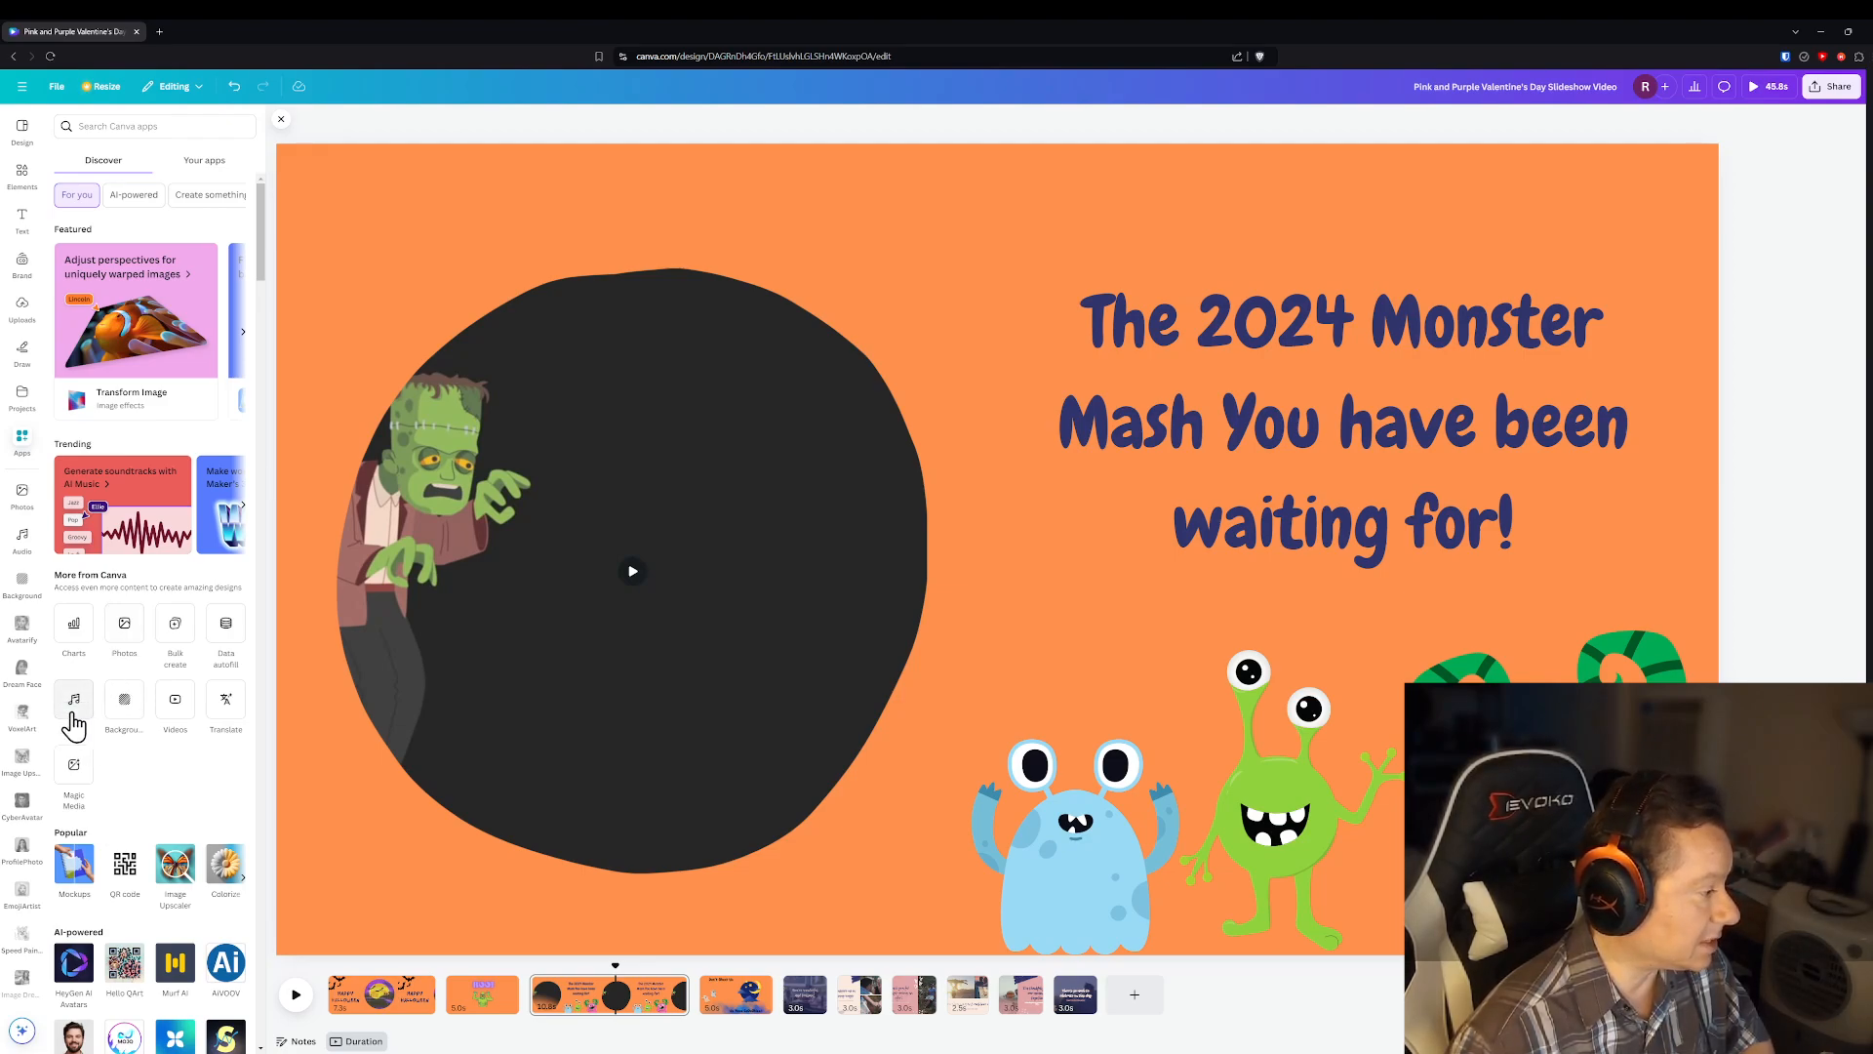
click(22, 543)
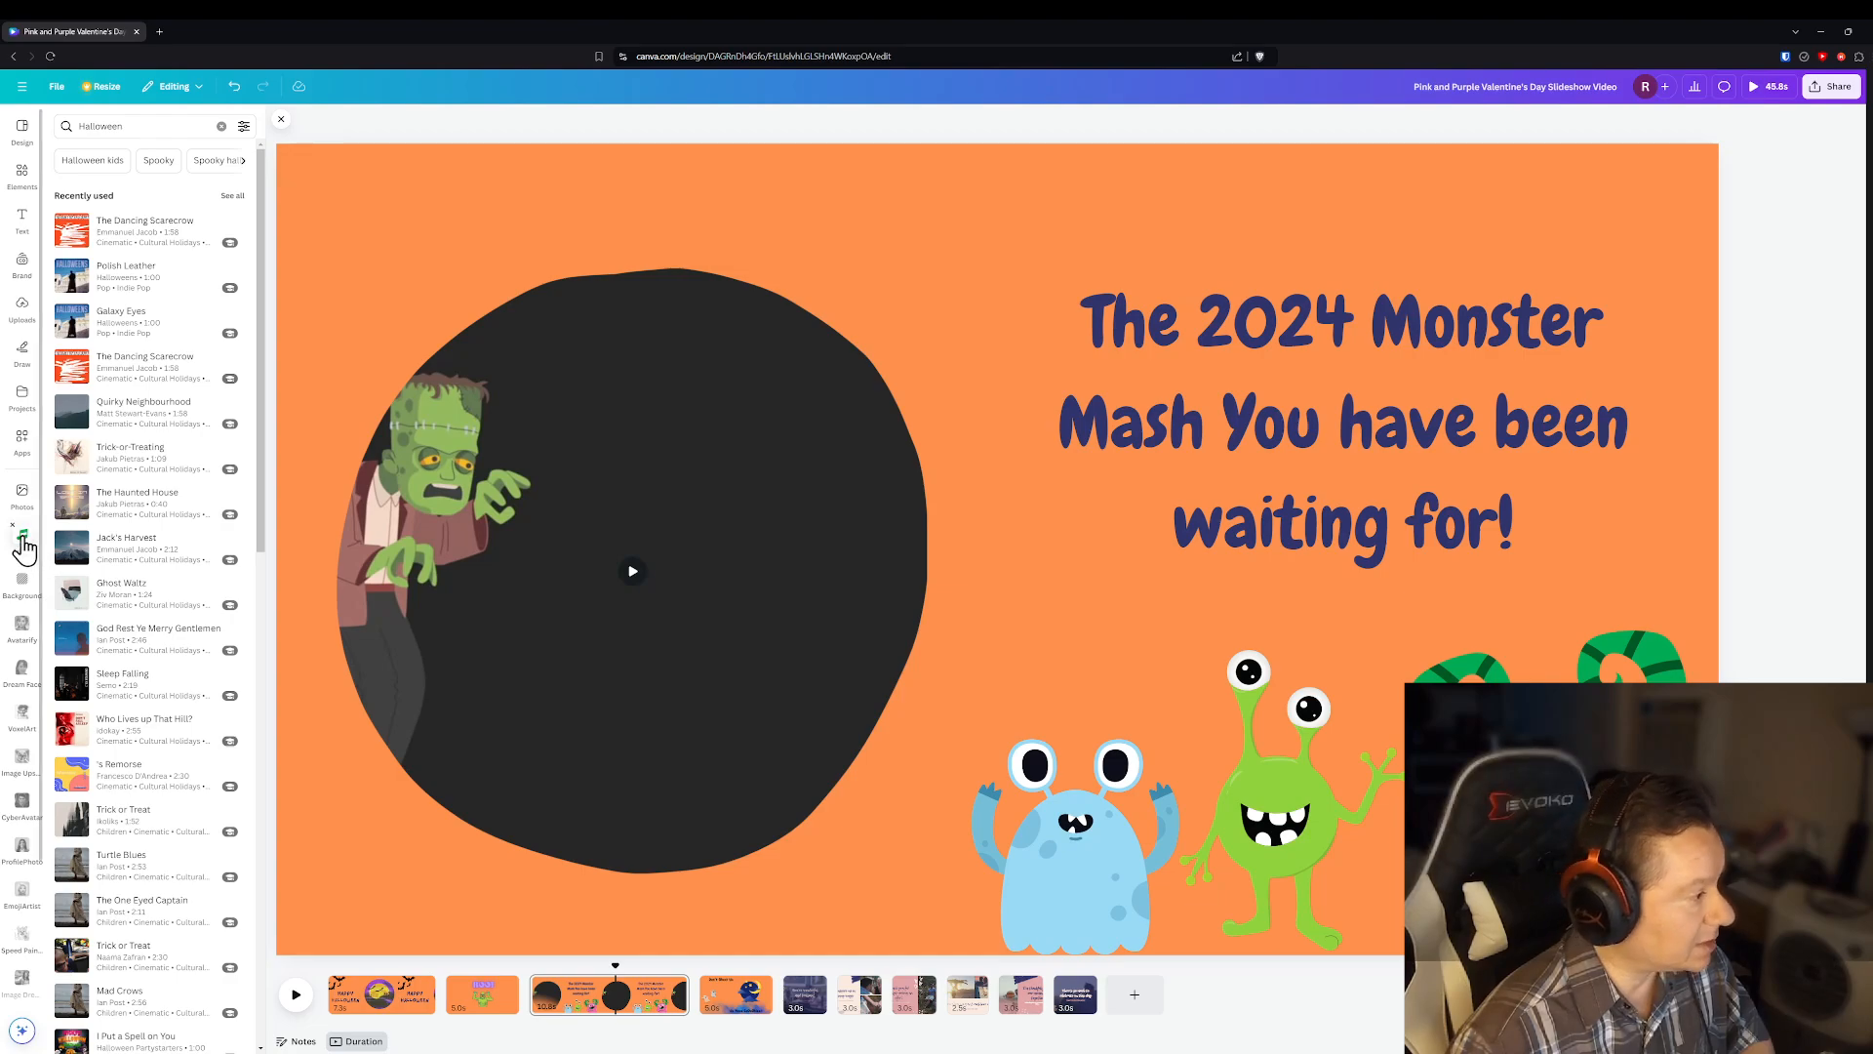
click(137, 127)
key(BackSpace)
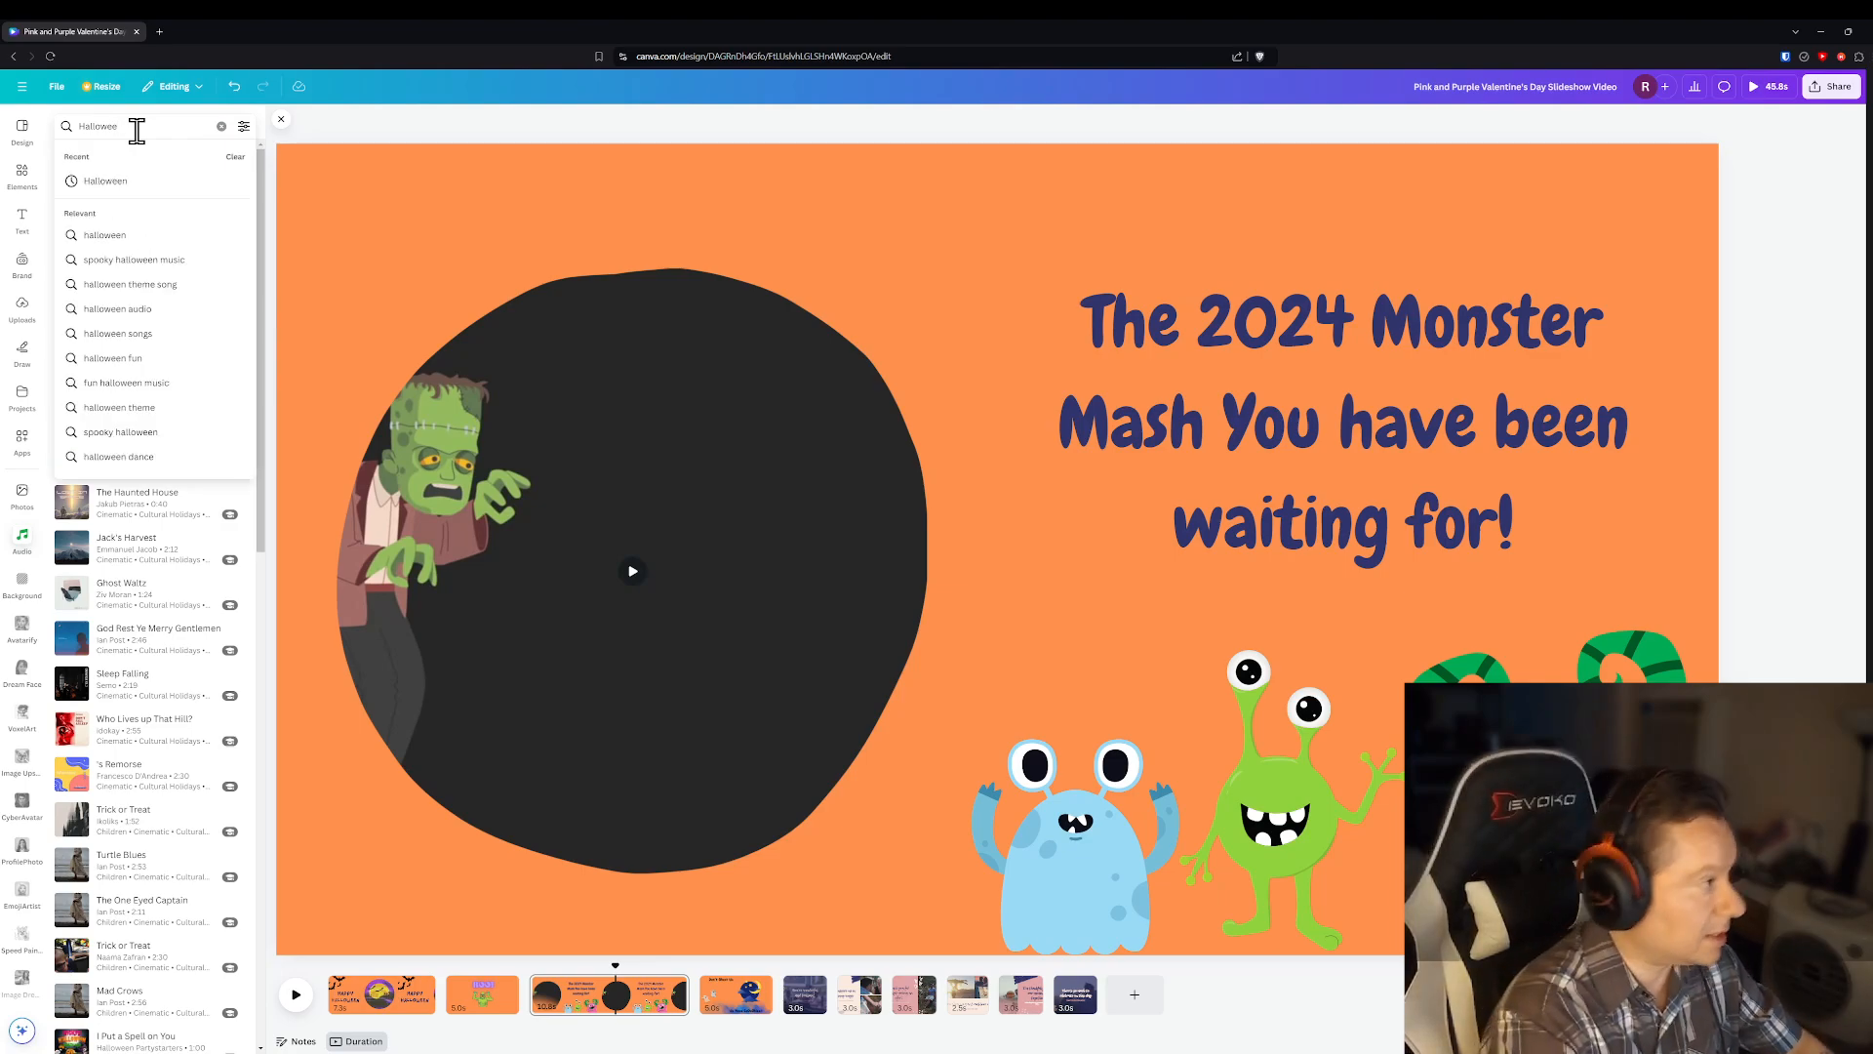
click(398, 118)
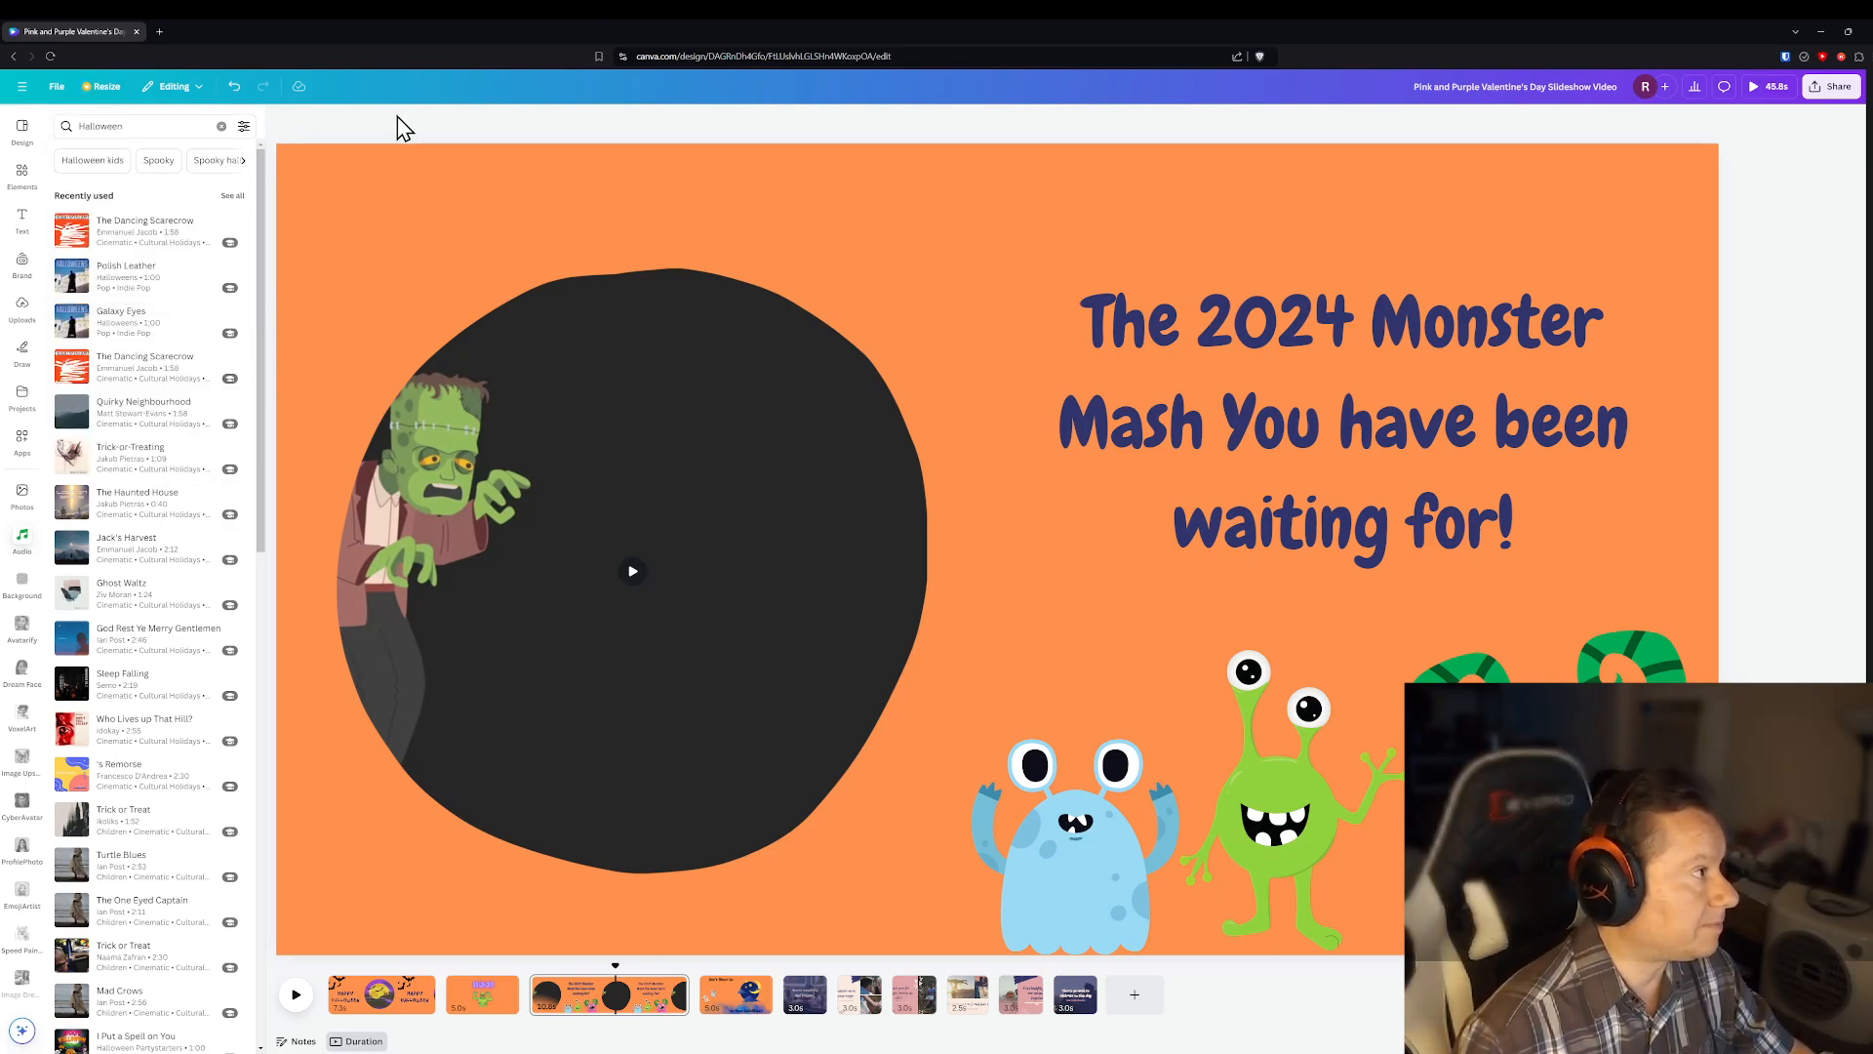
click(222, 125)
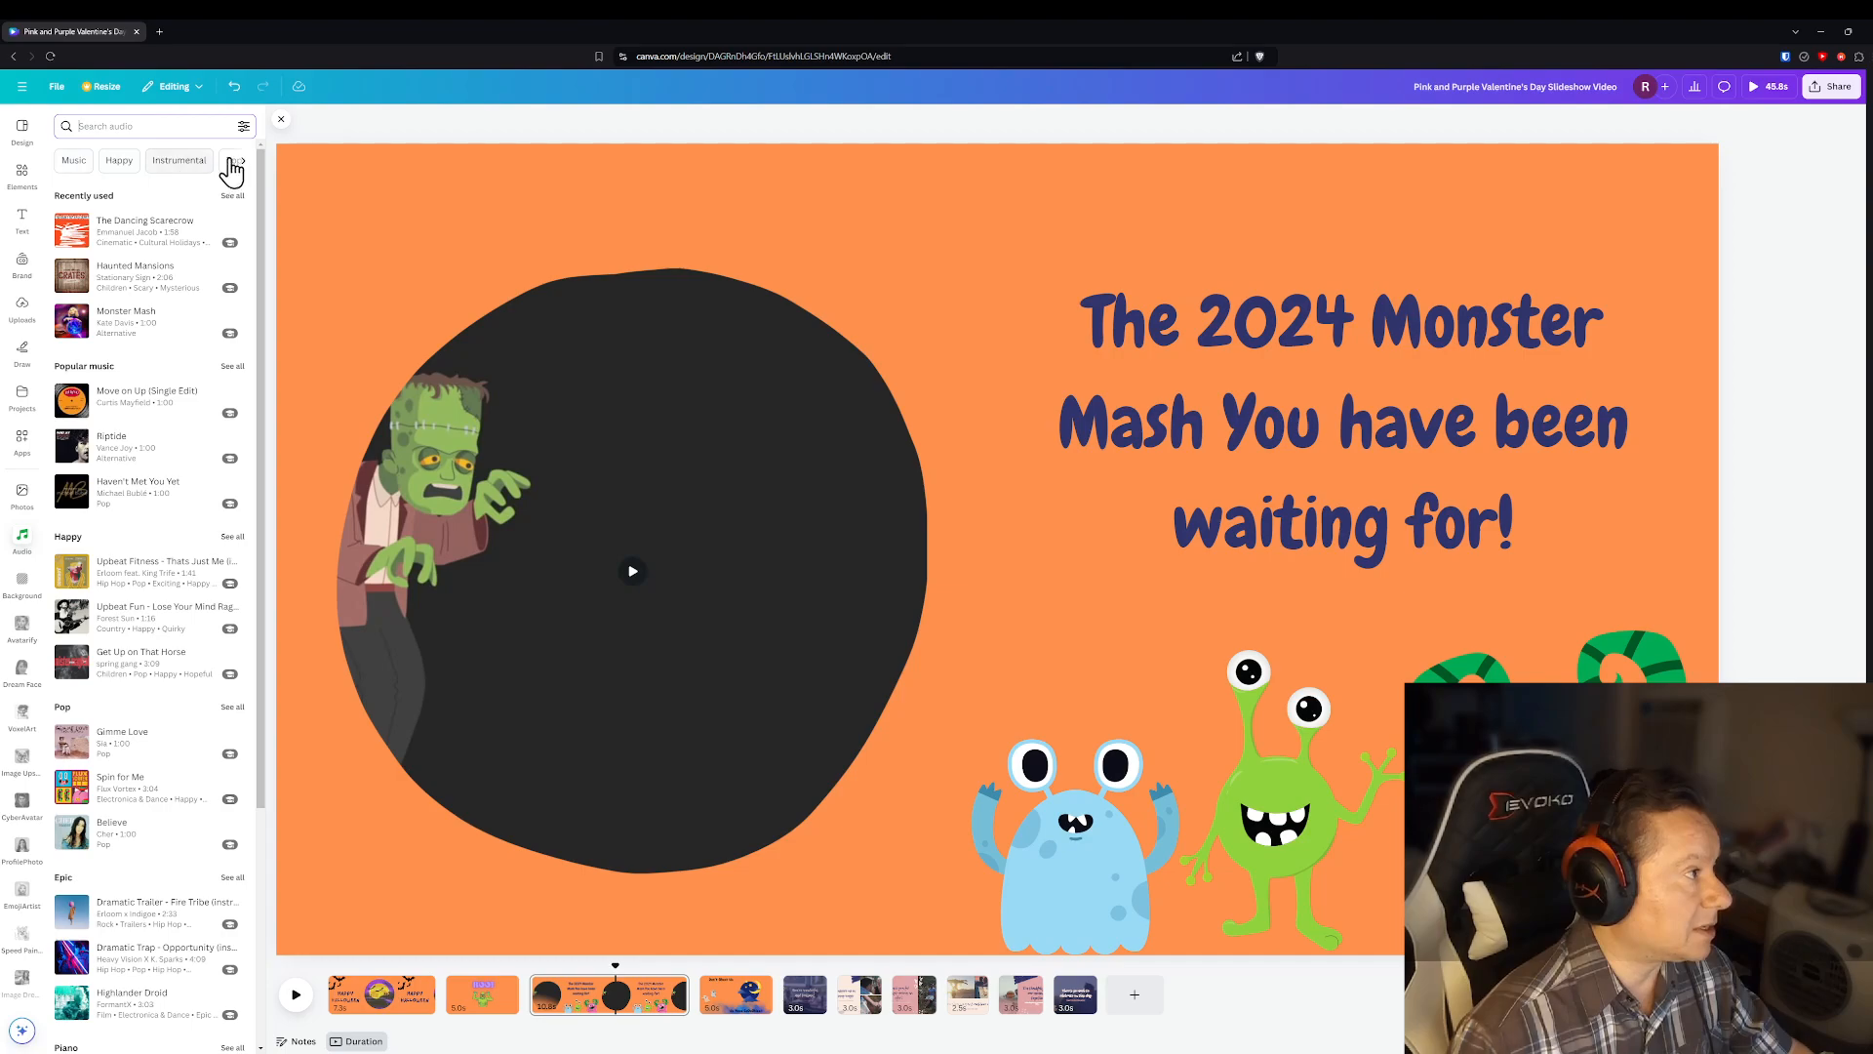
- Browse the suggested audio categories and show the Birthday tracks
click(245, 161)
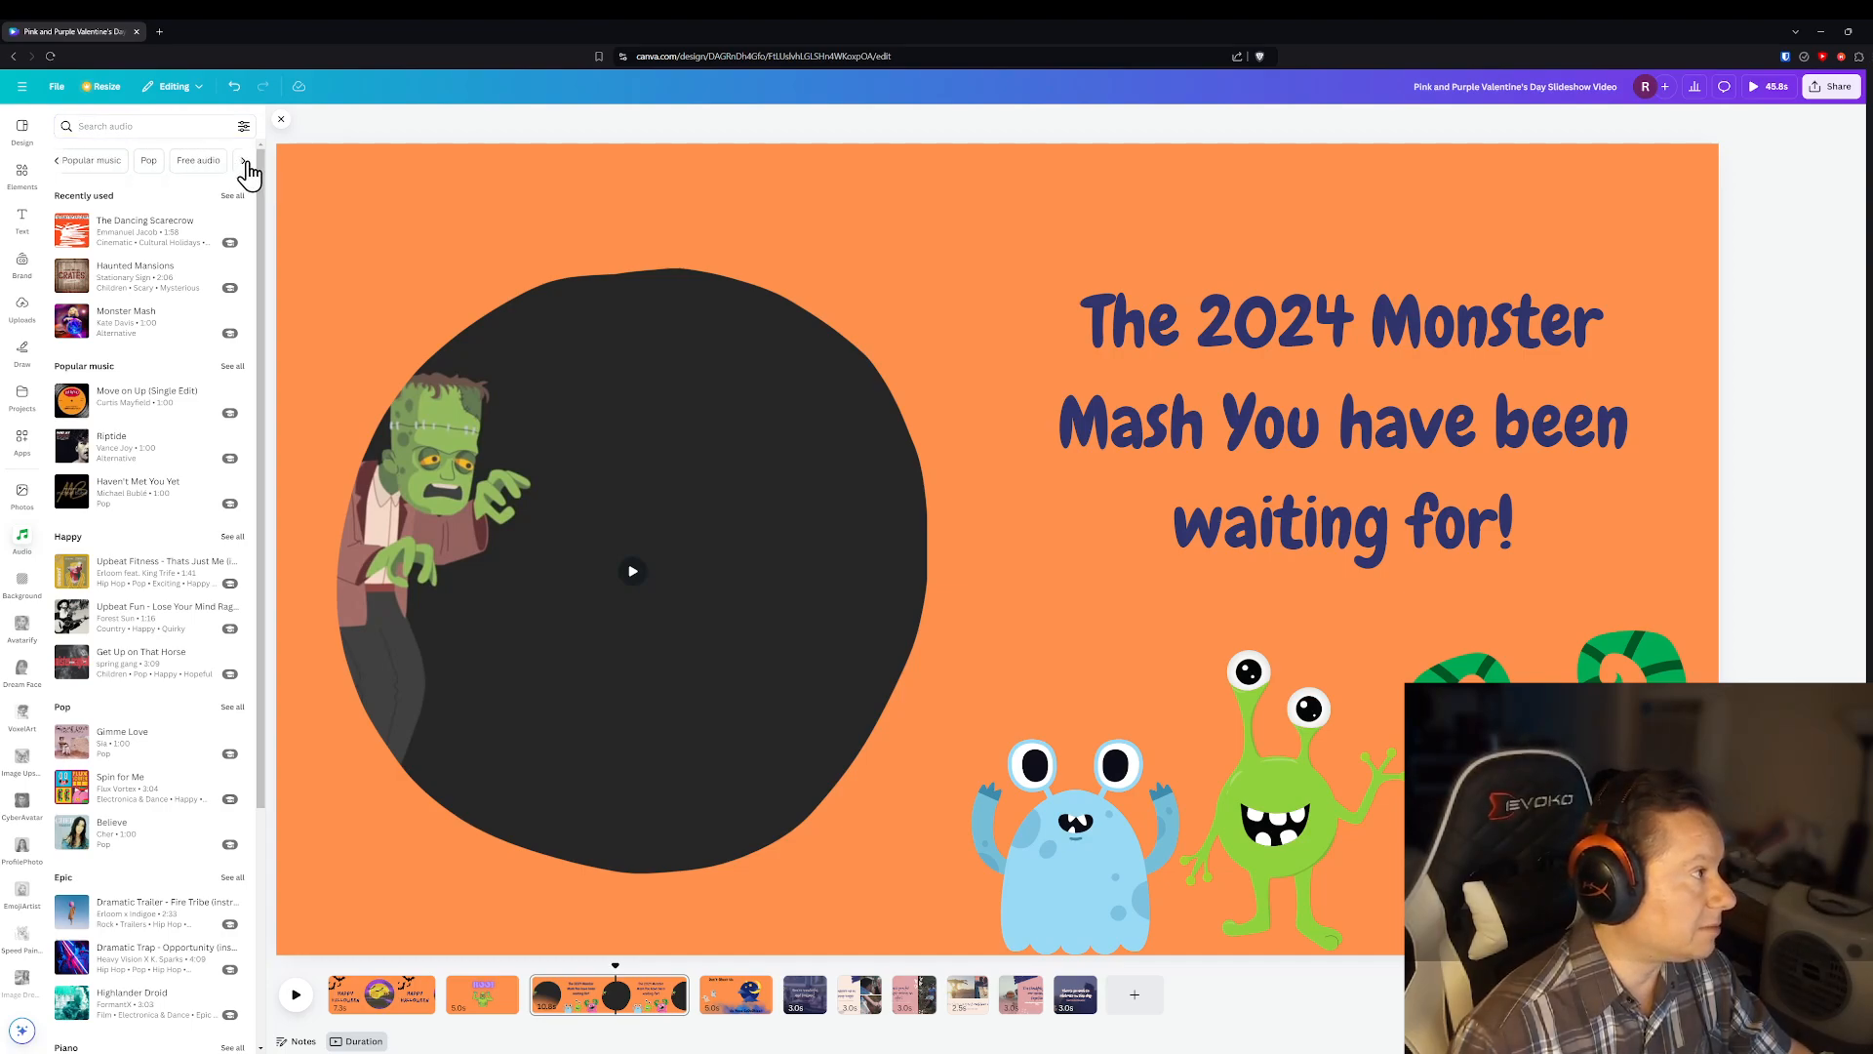
click(245, 162)
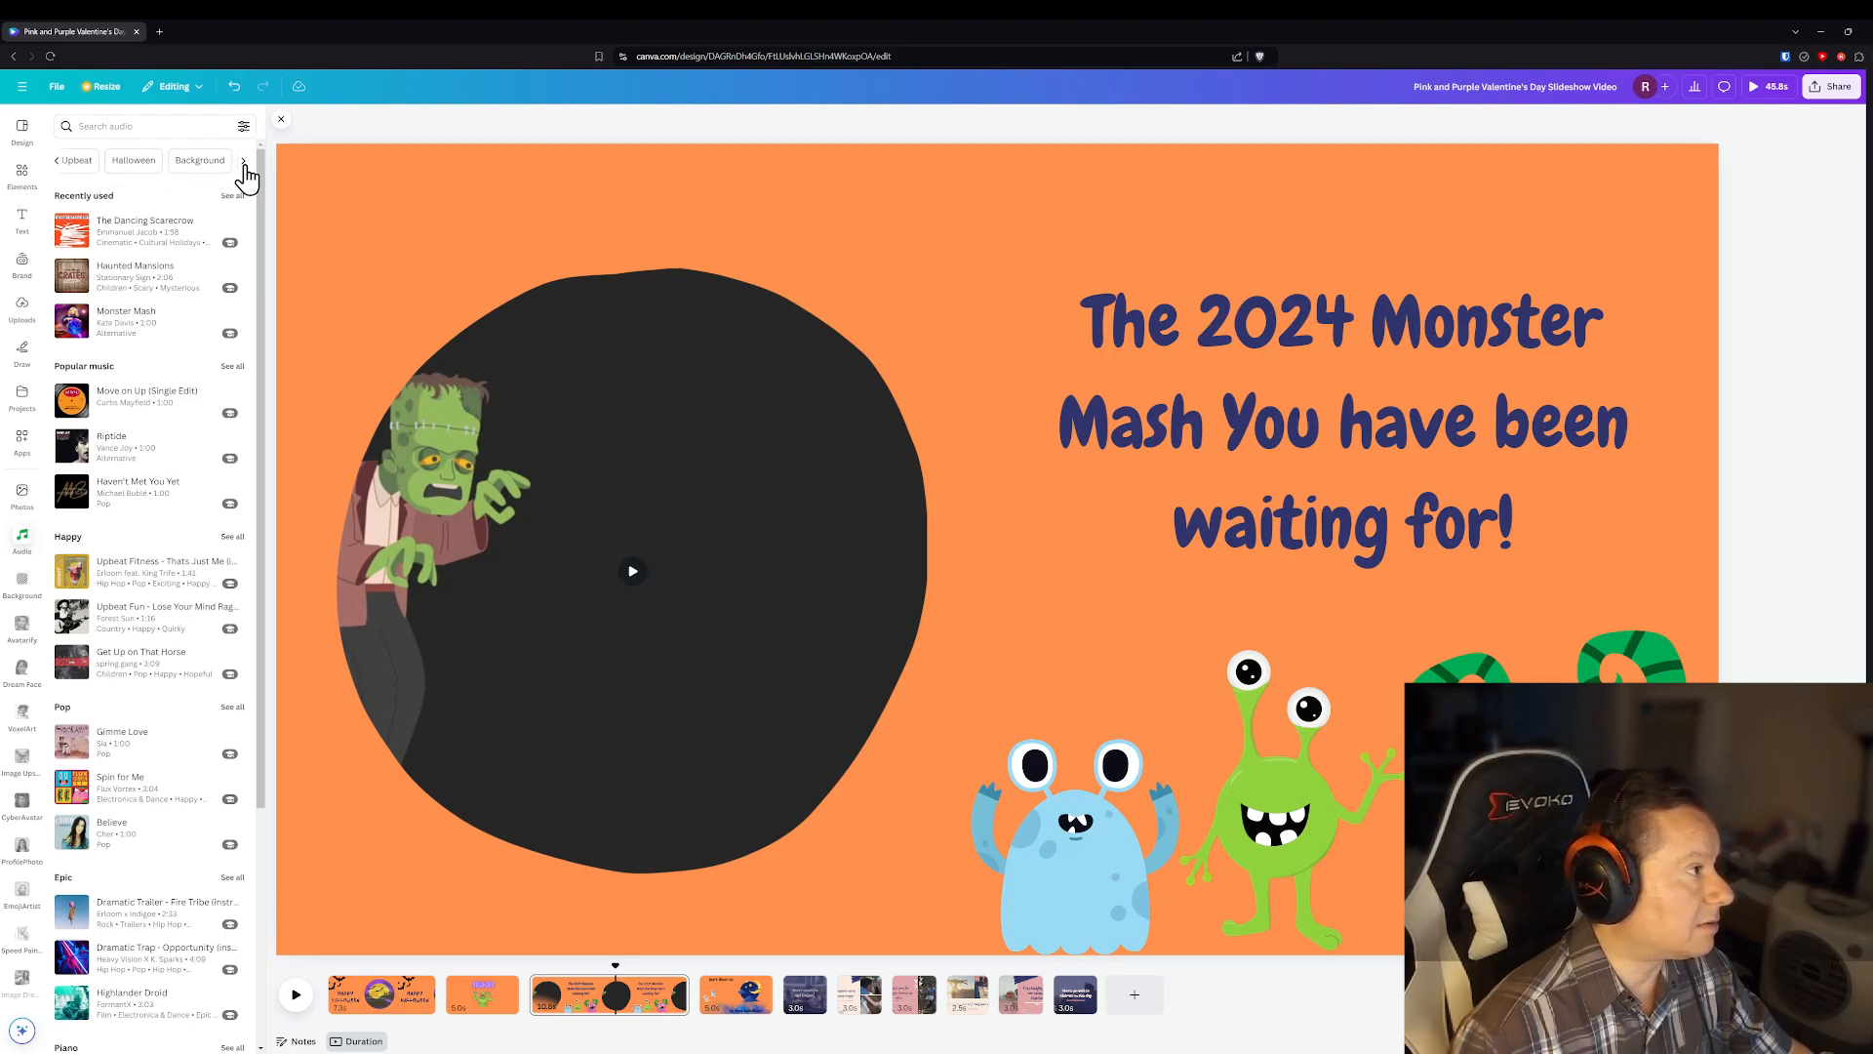
click(245, 162)
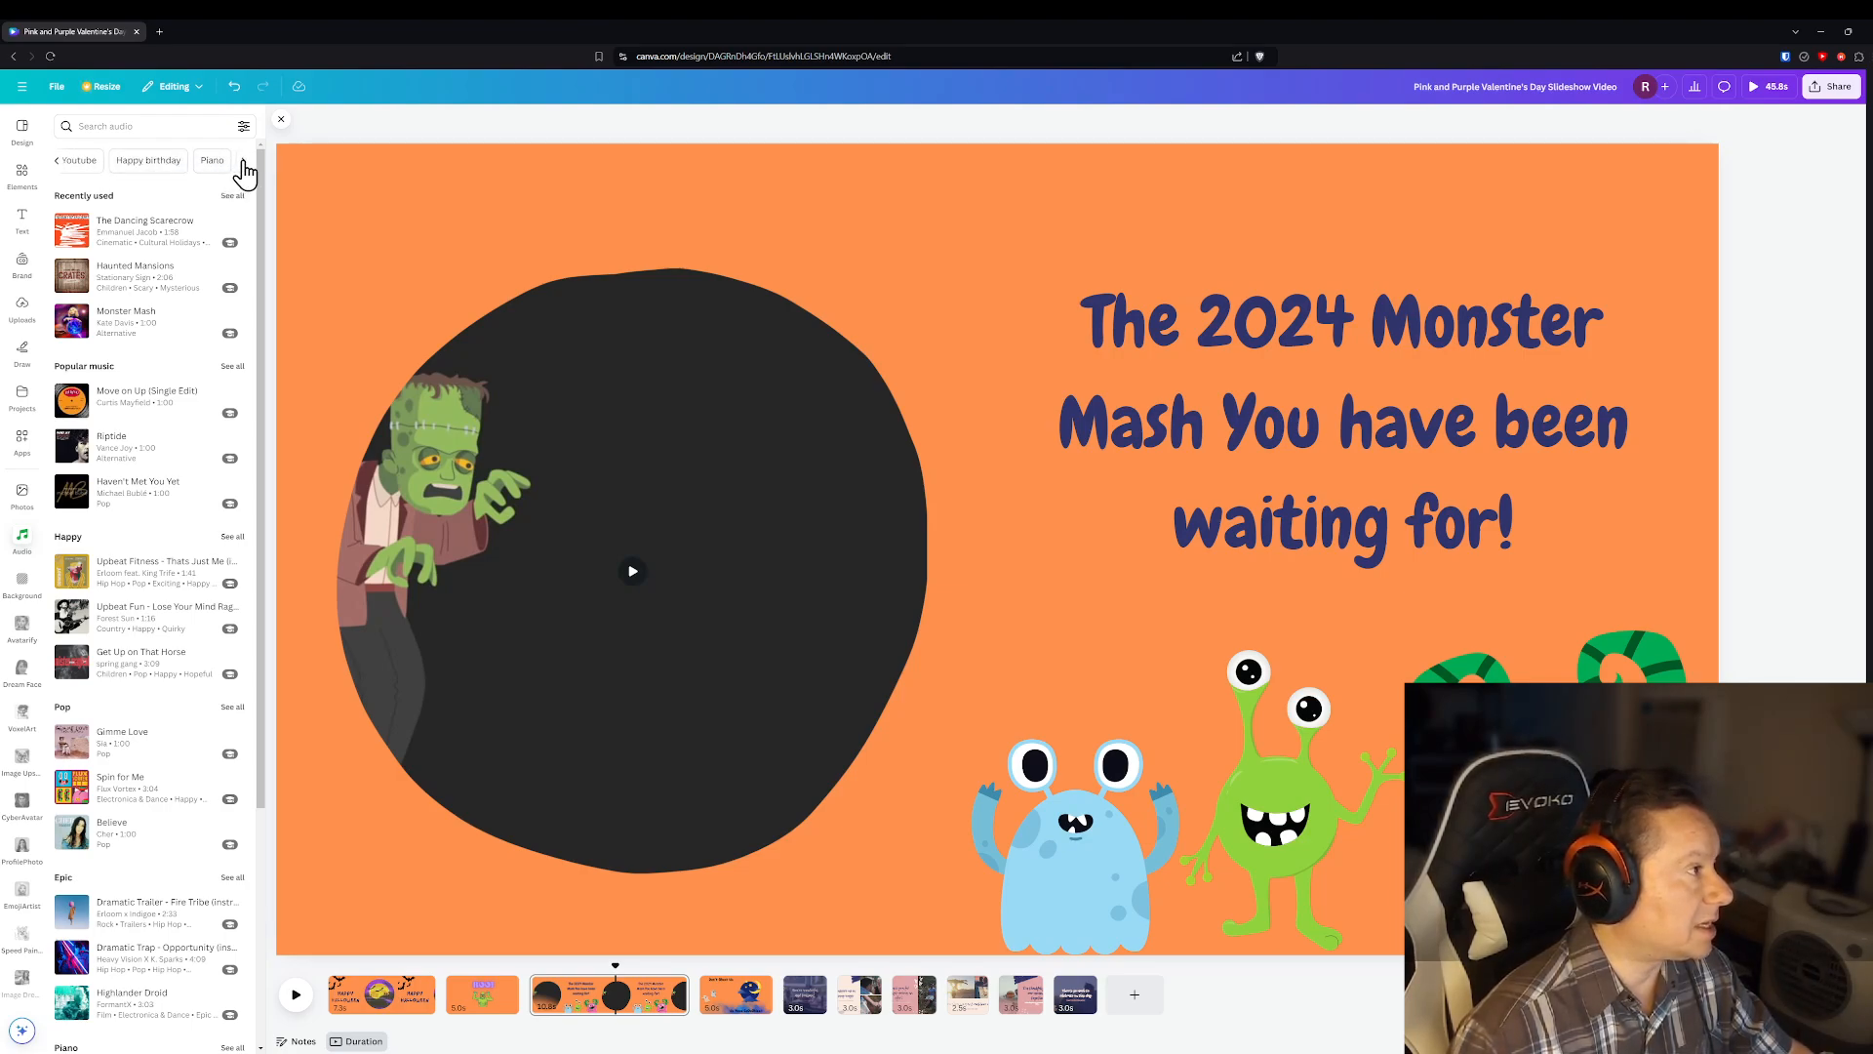
click(245, 171)
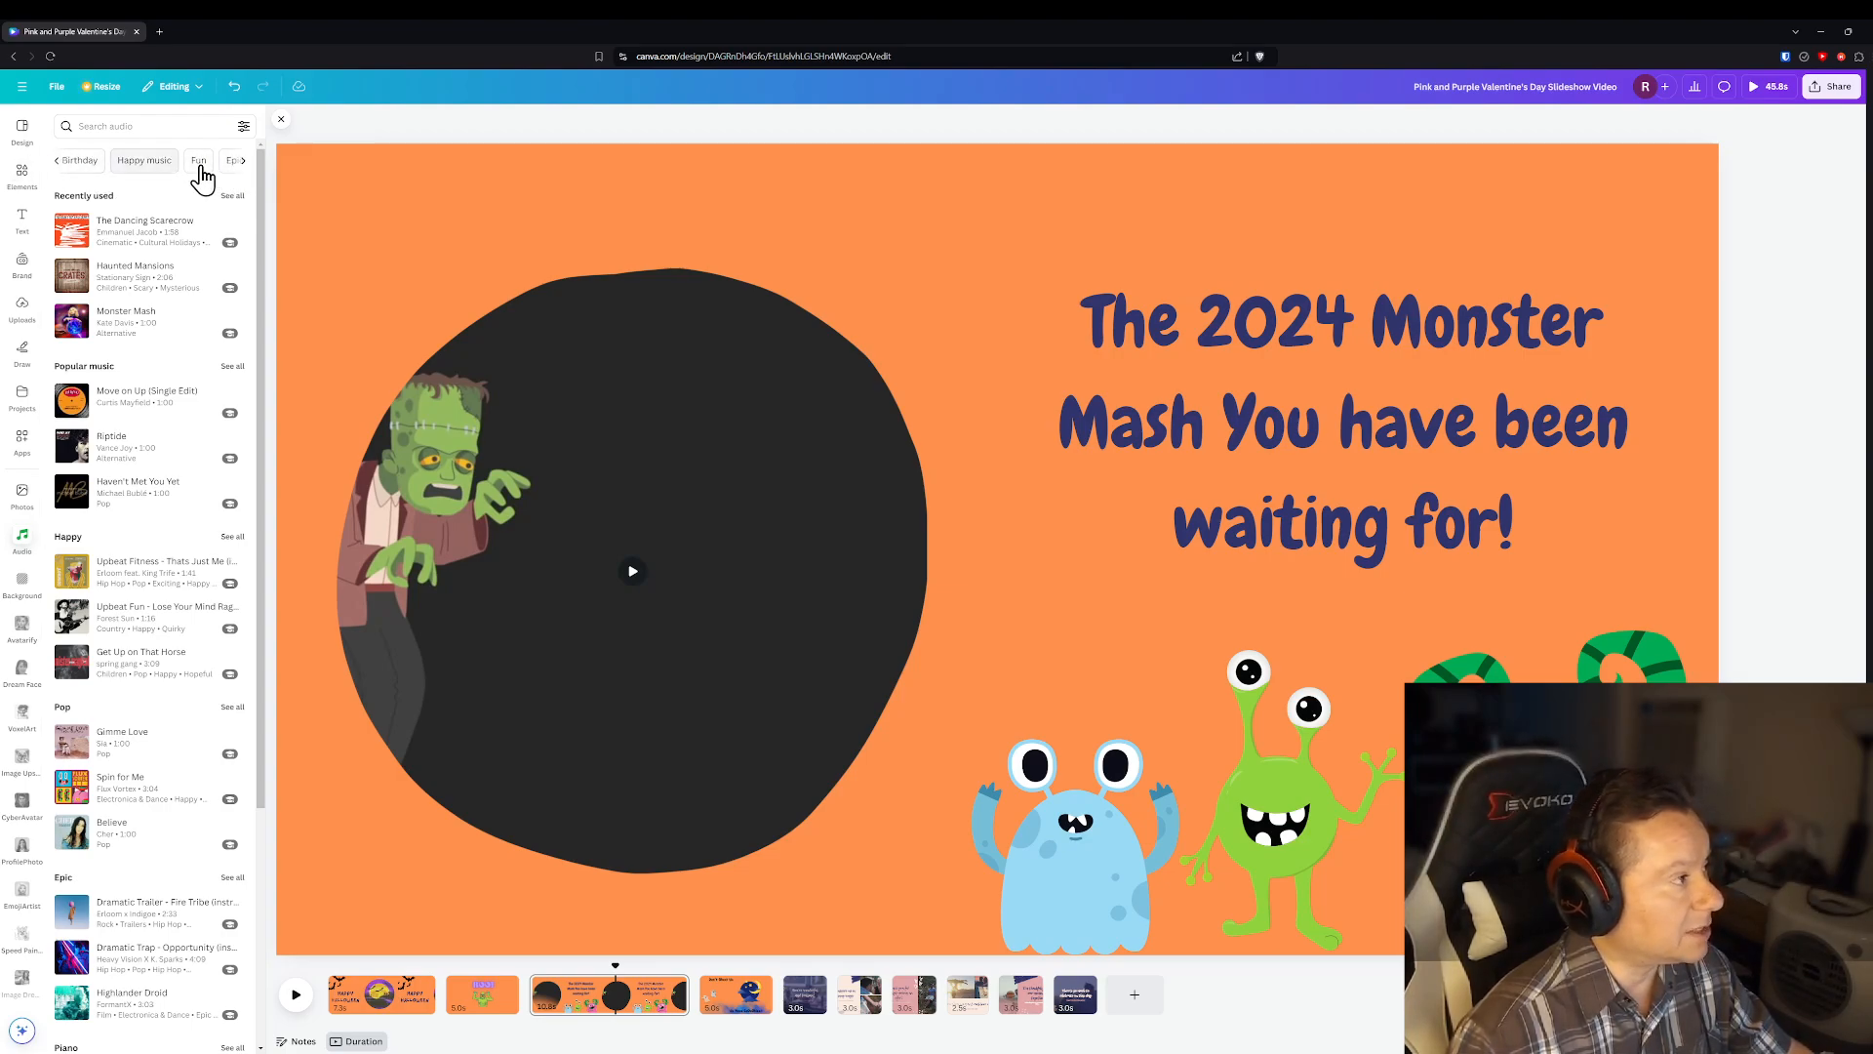
click(80, 170)
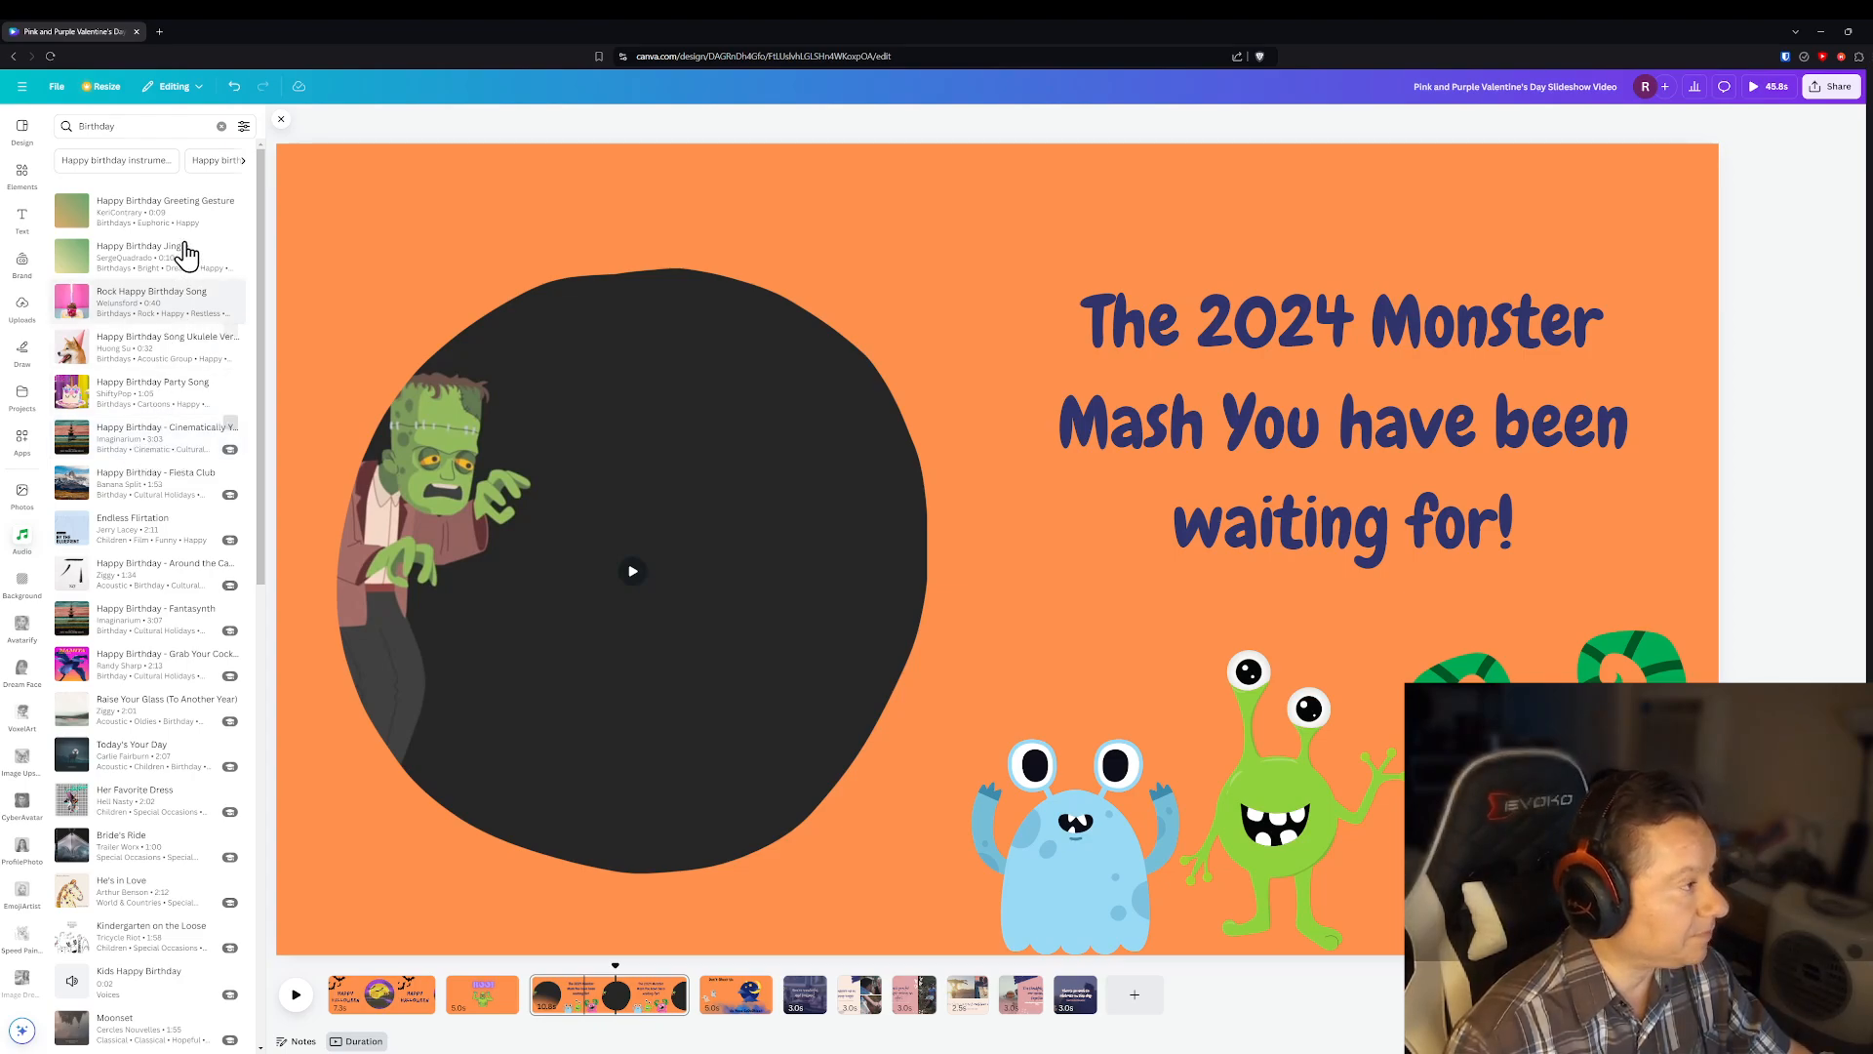
- Search the audio library for Halloween and preview the track The Dancing Scarecrow
click(144, 126)
click(215, 127)
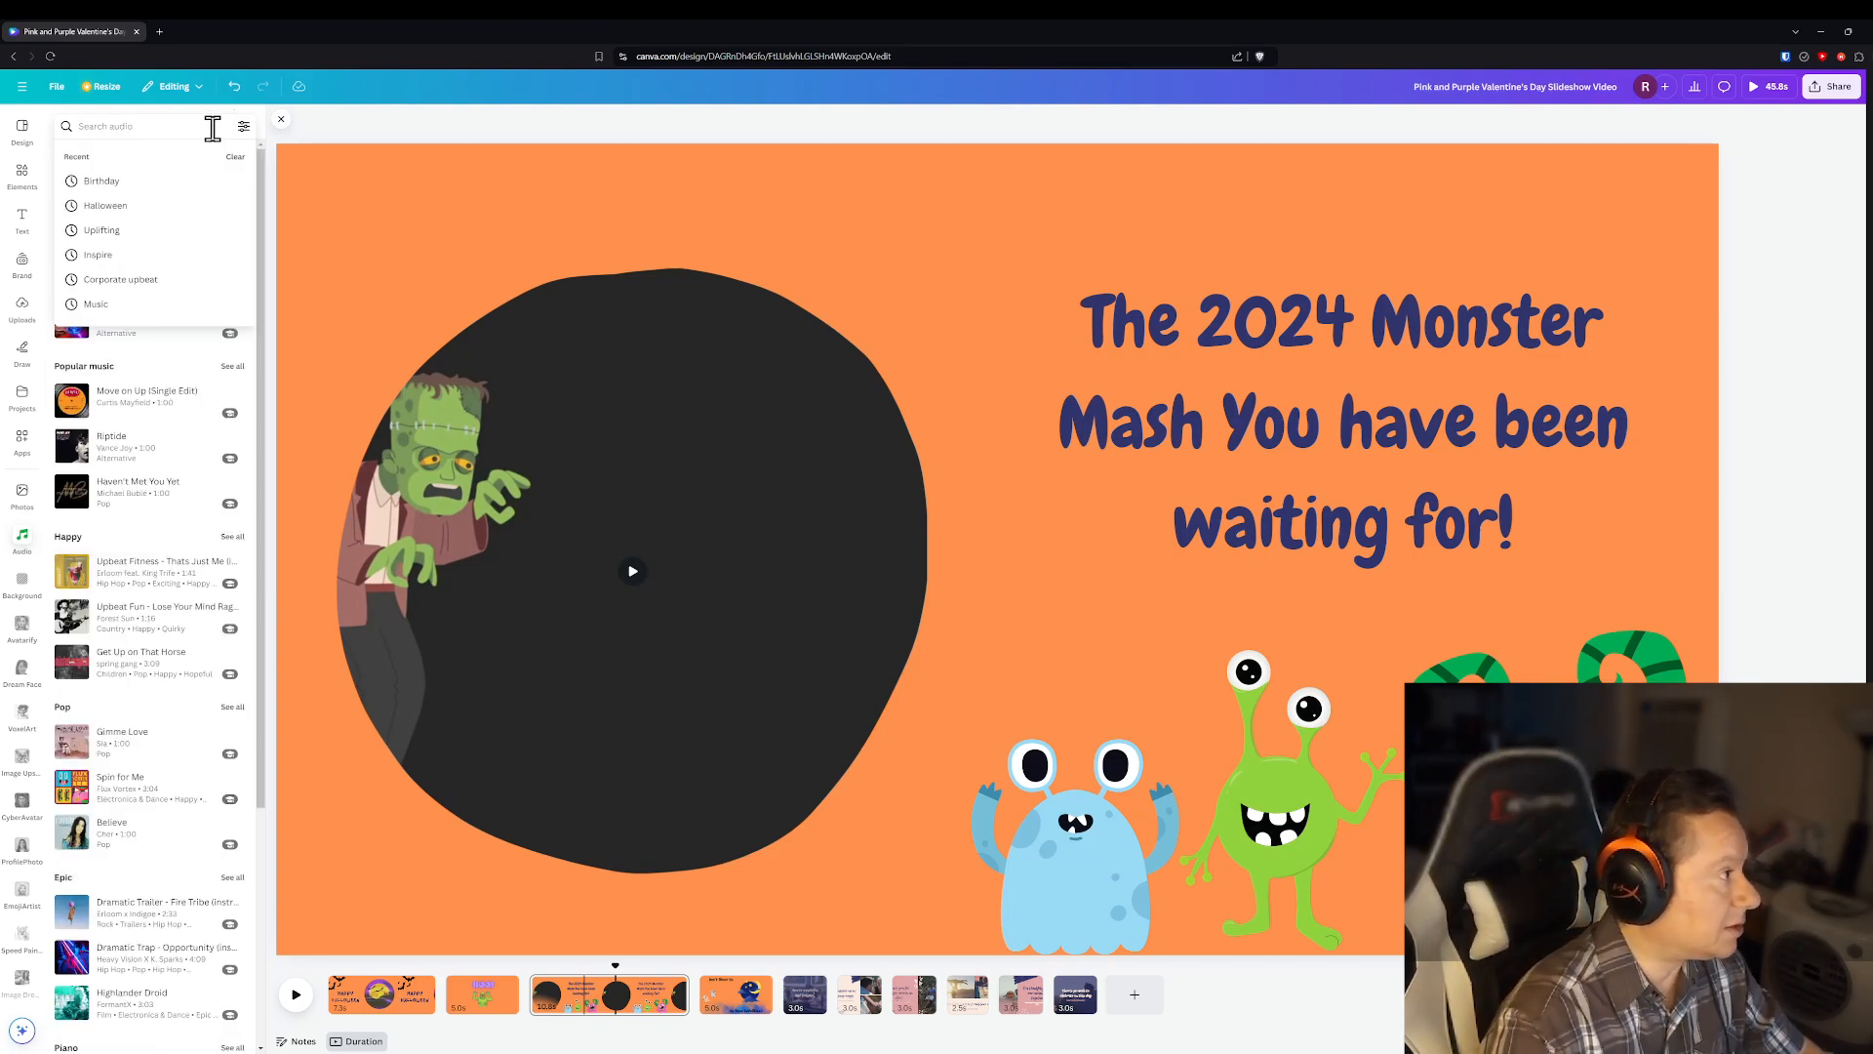
click(106, 206)
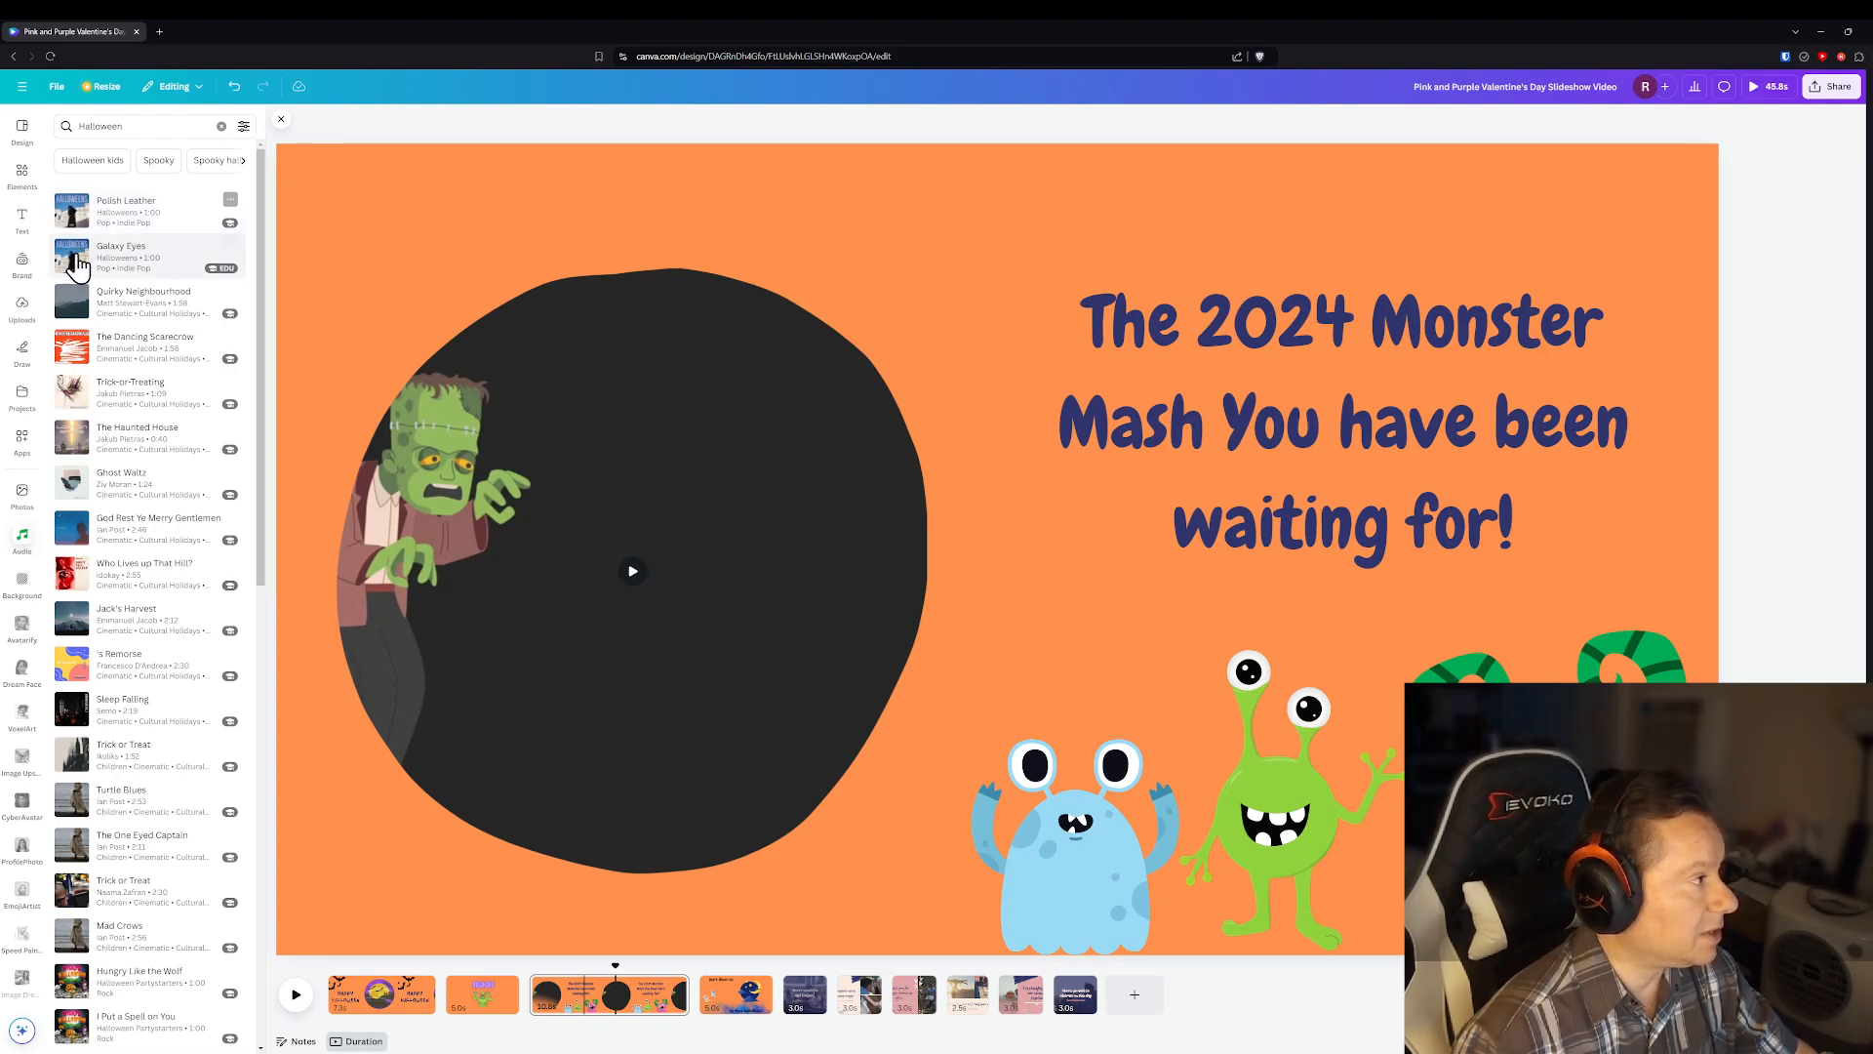
click(70, 345)
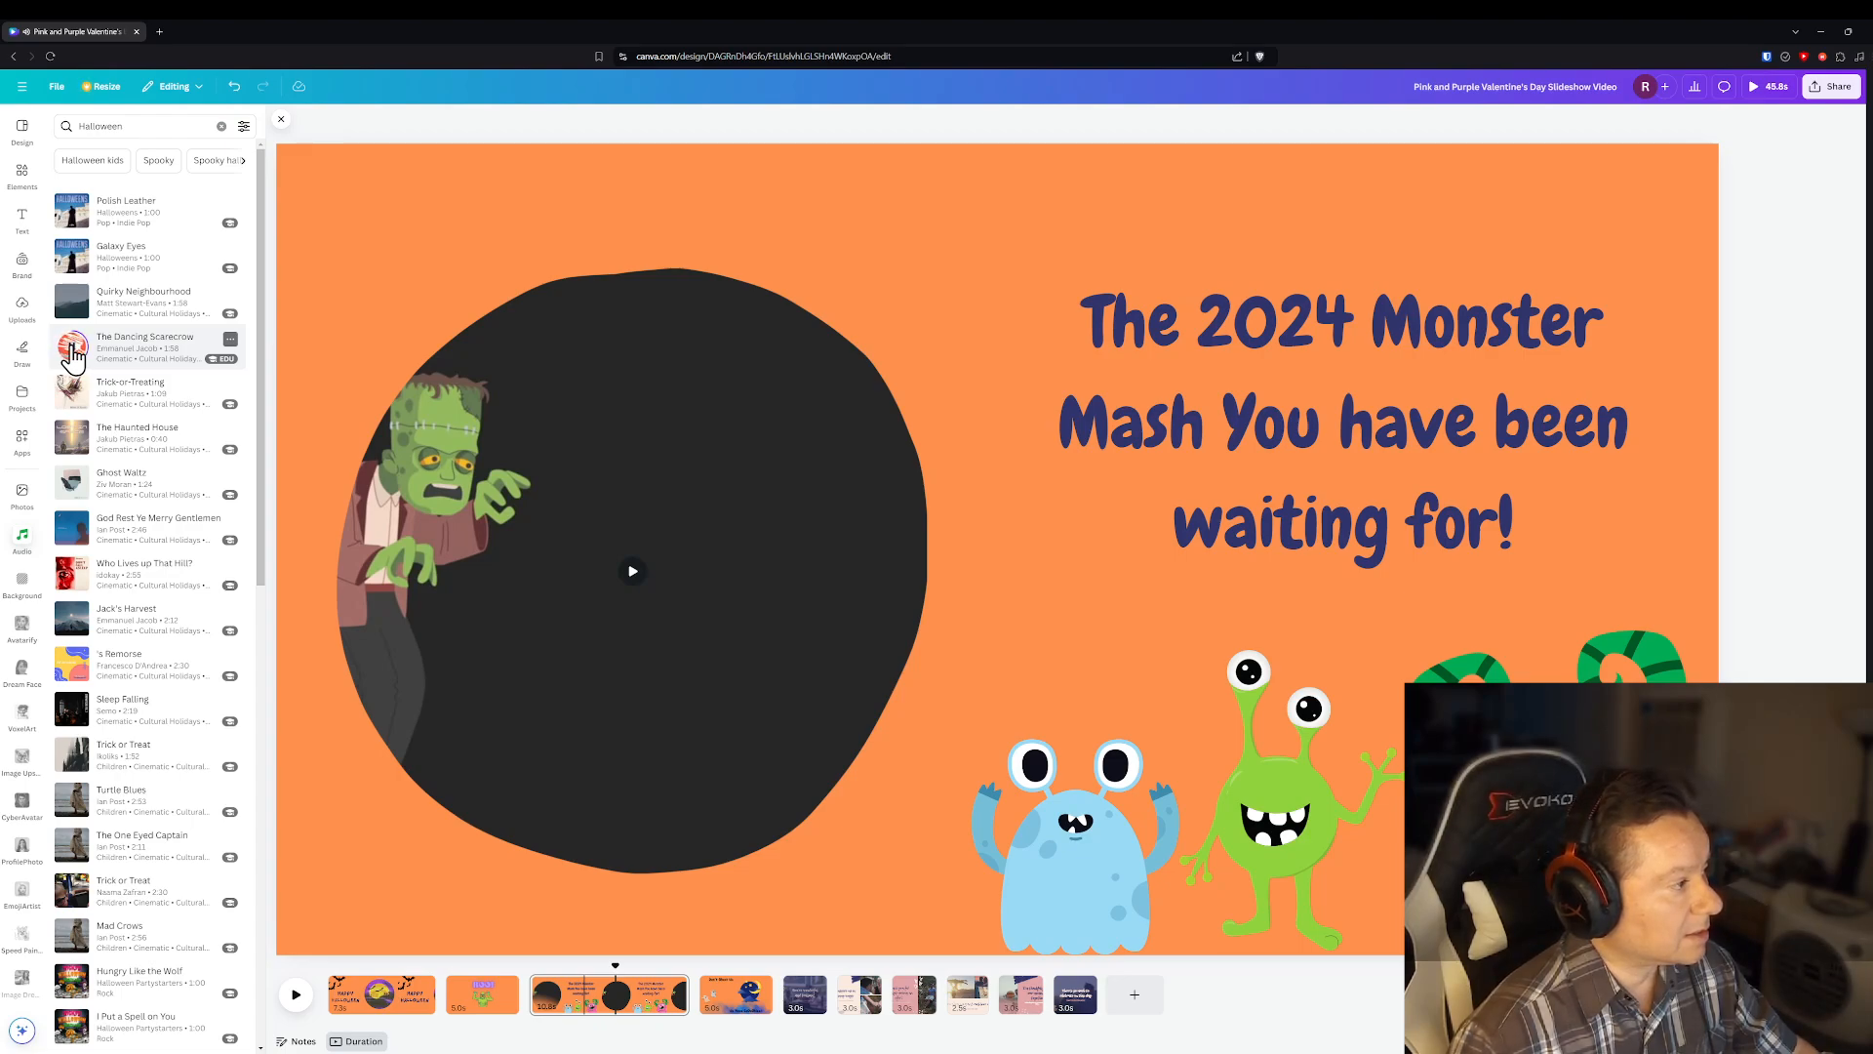
click(71, 347)
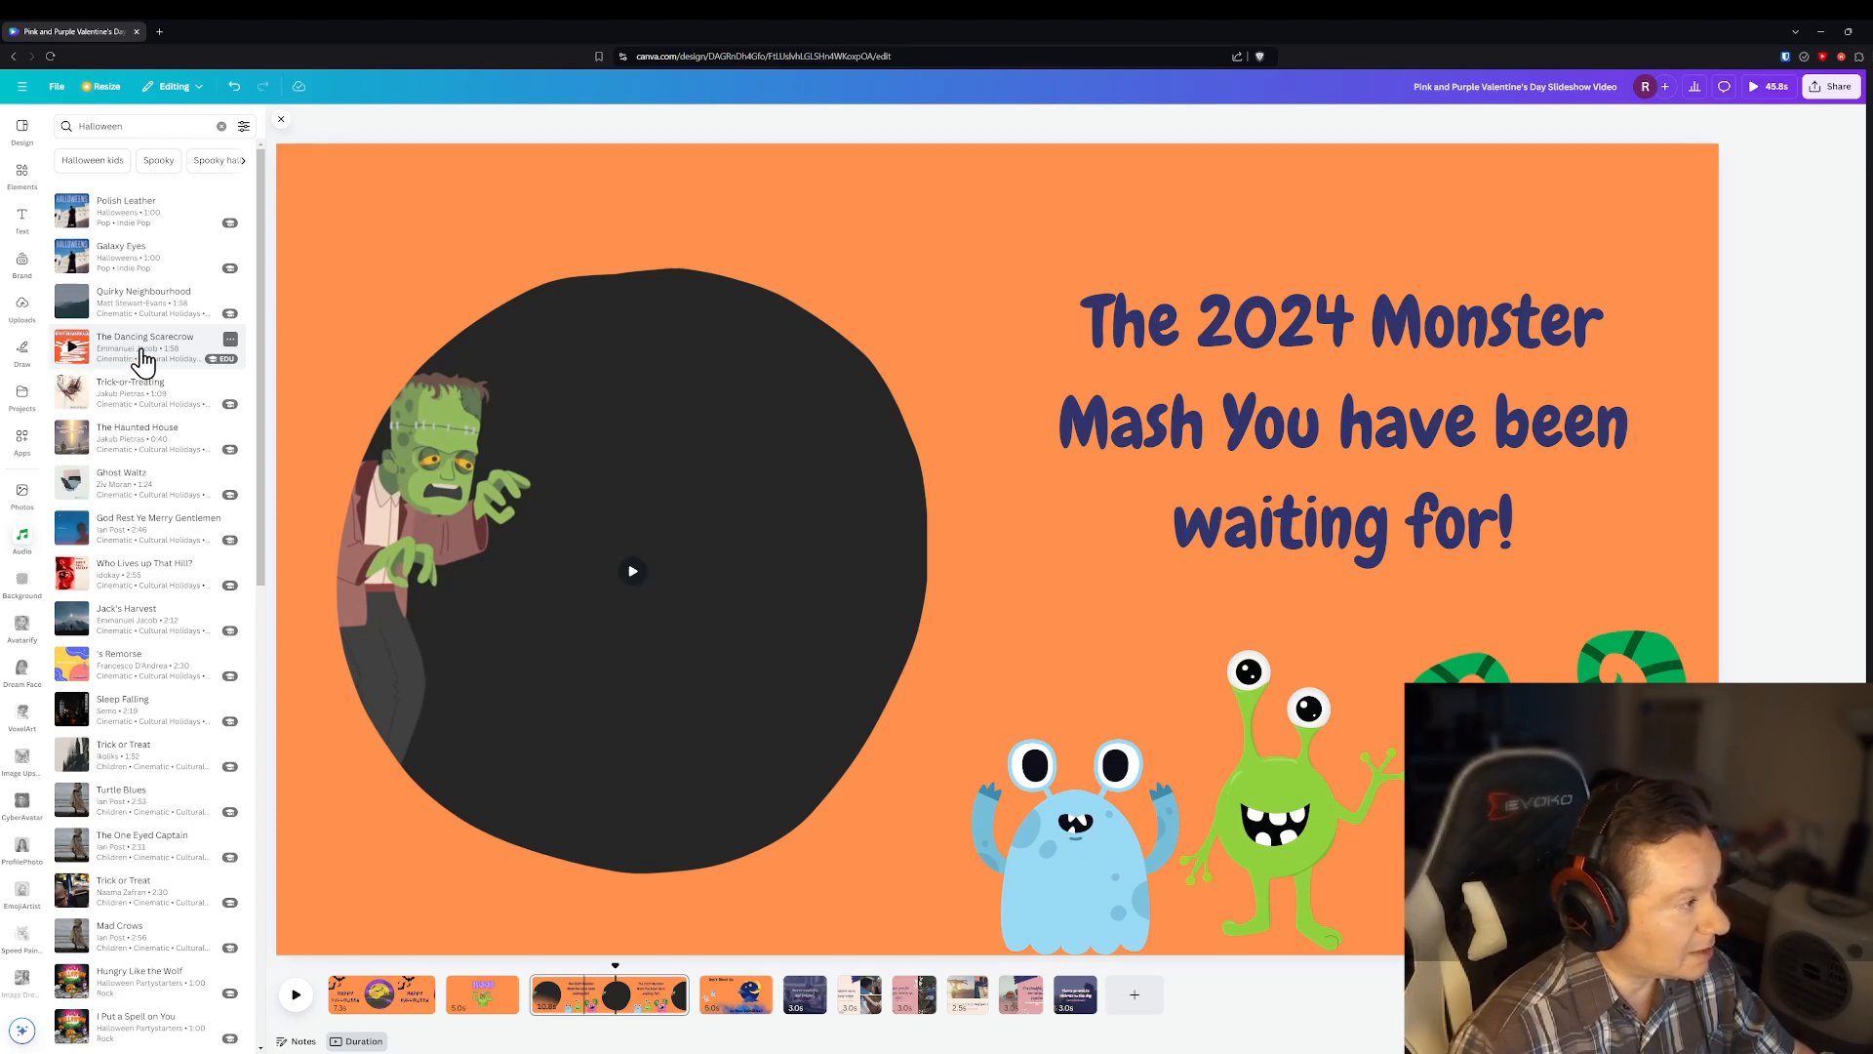
- Try adding The Dancing Scarecrow at the playhead on the third page, and delete that track again
click(144, 358)
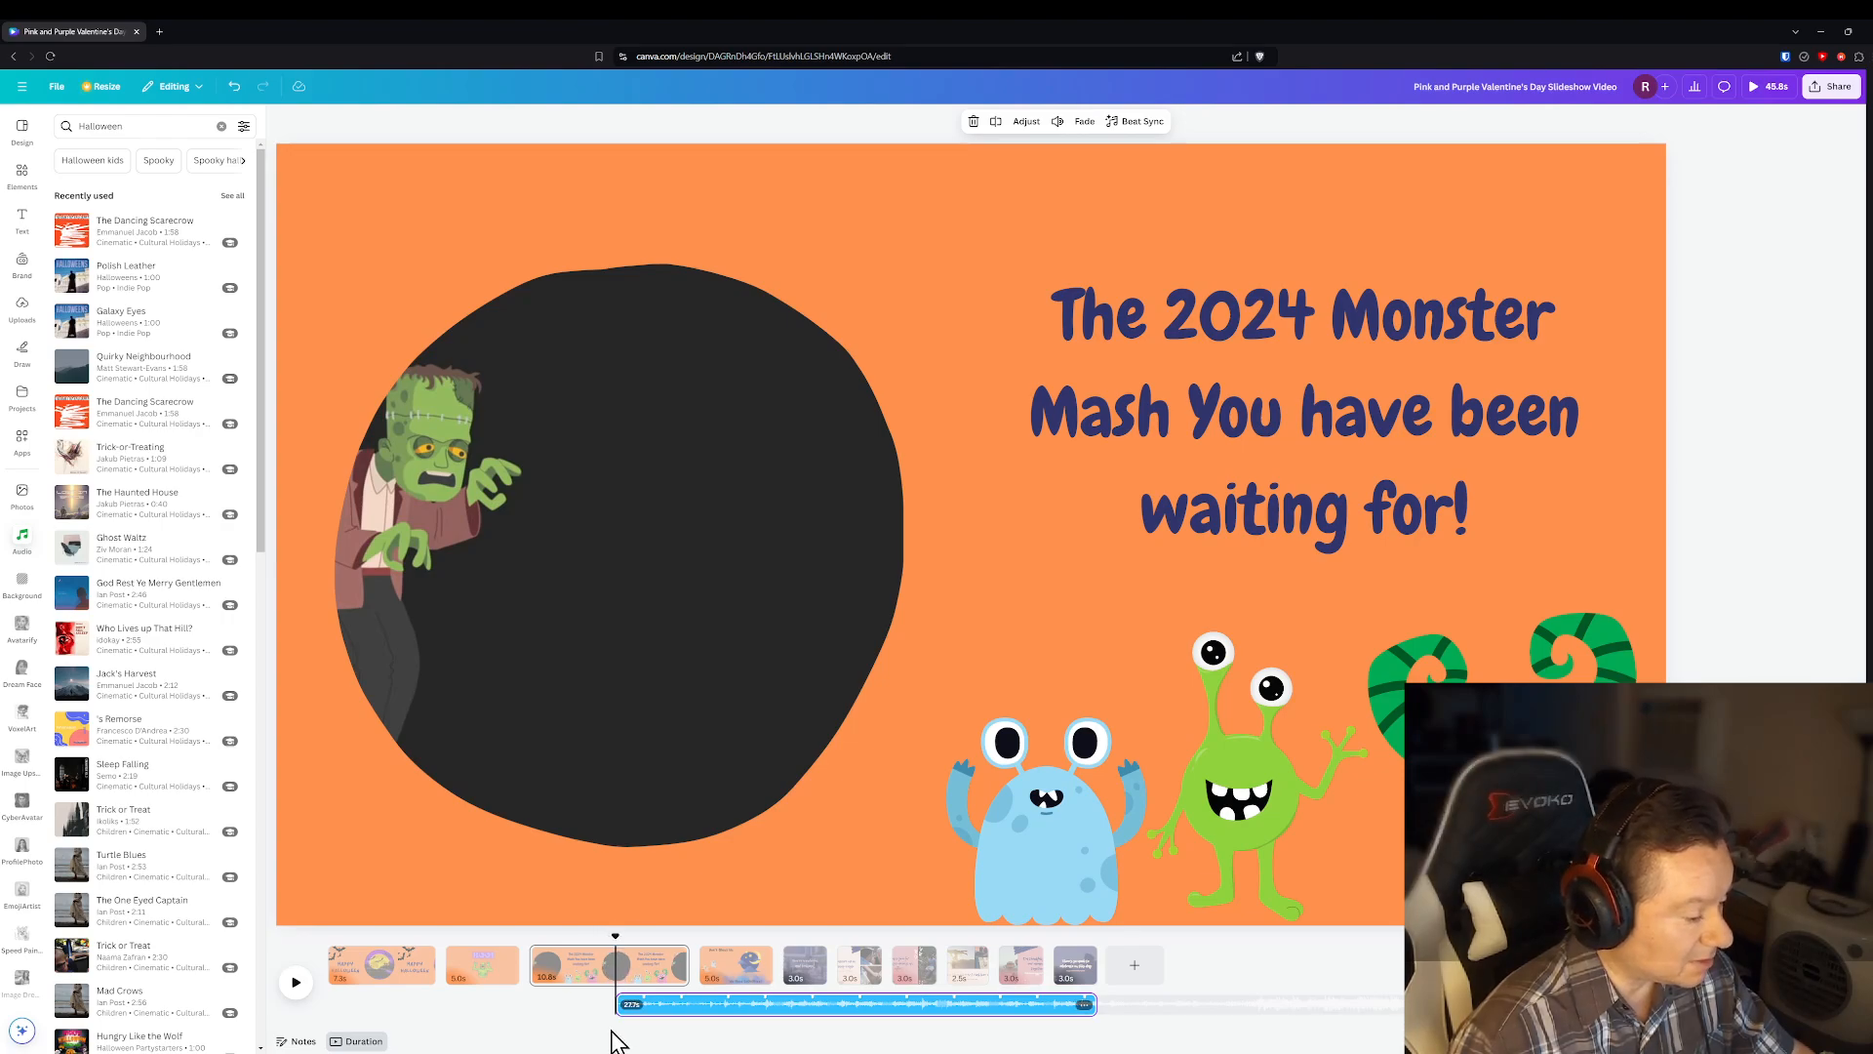
right_click(746, 1003)
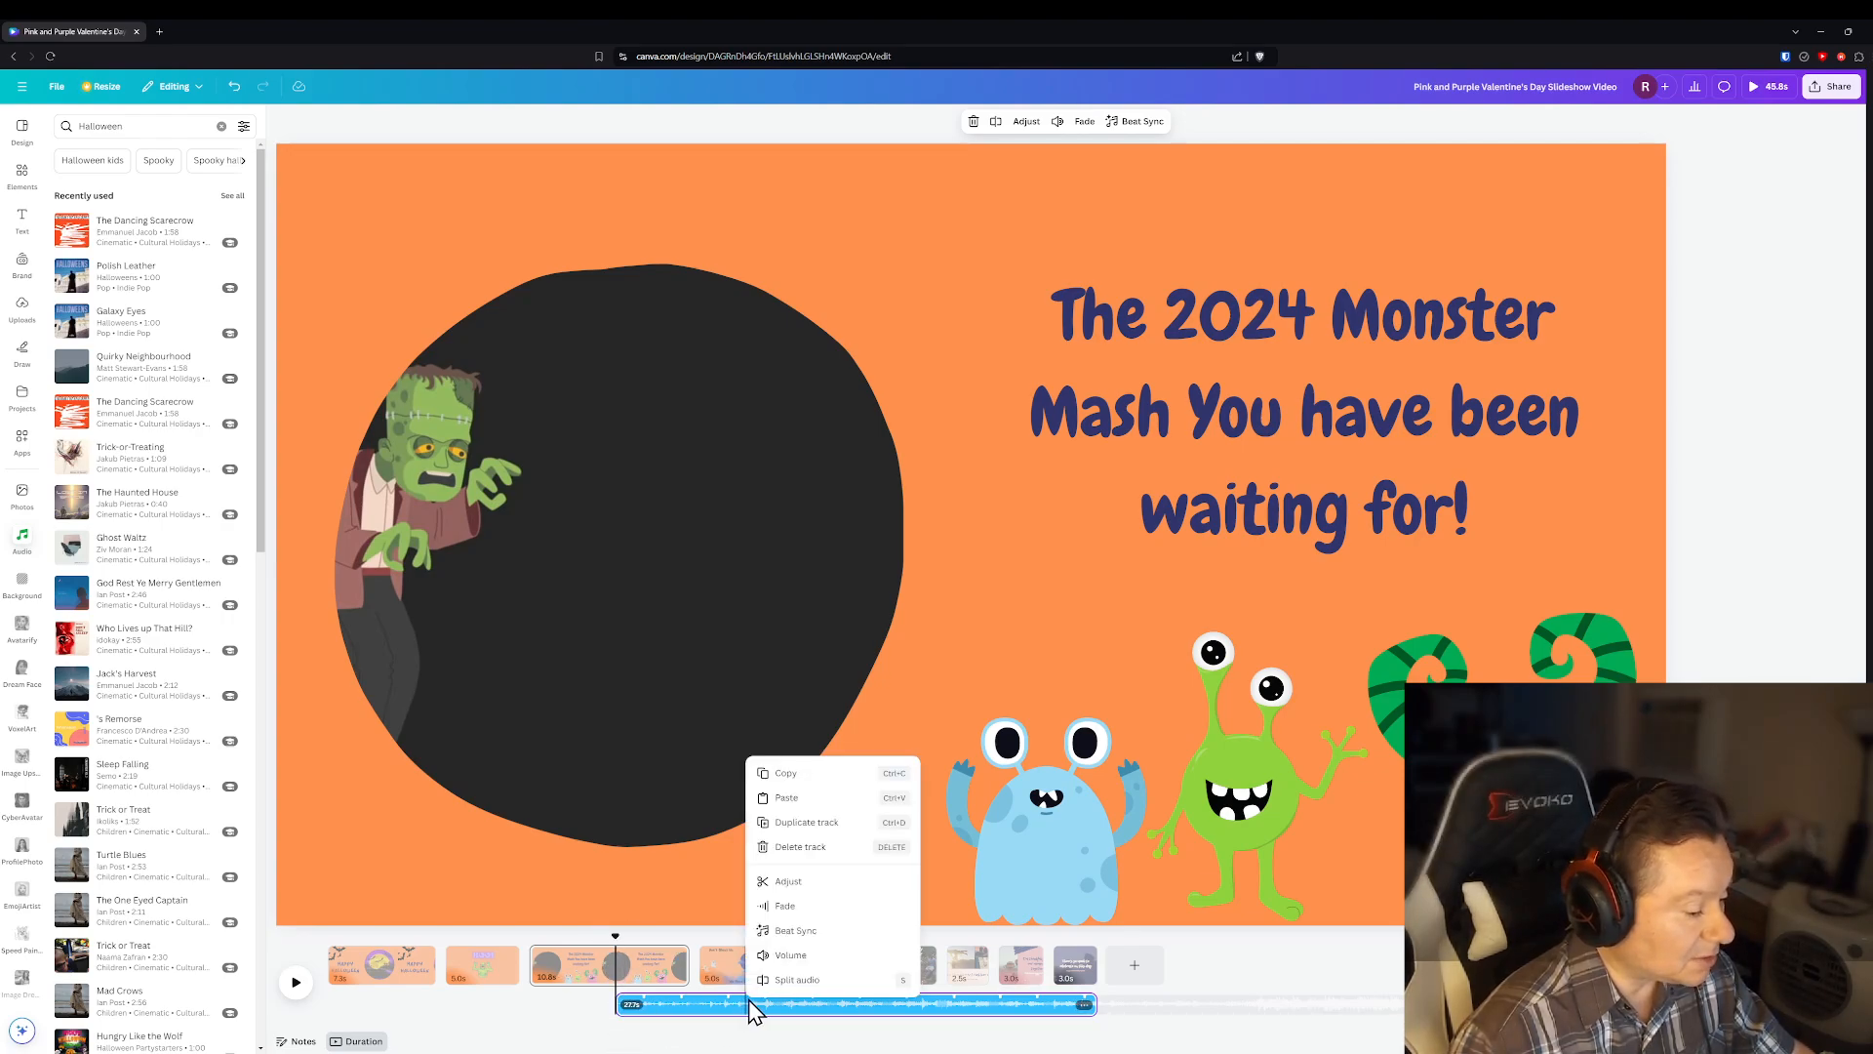
click(816, 848)
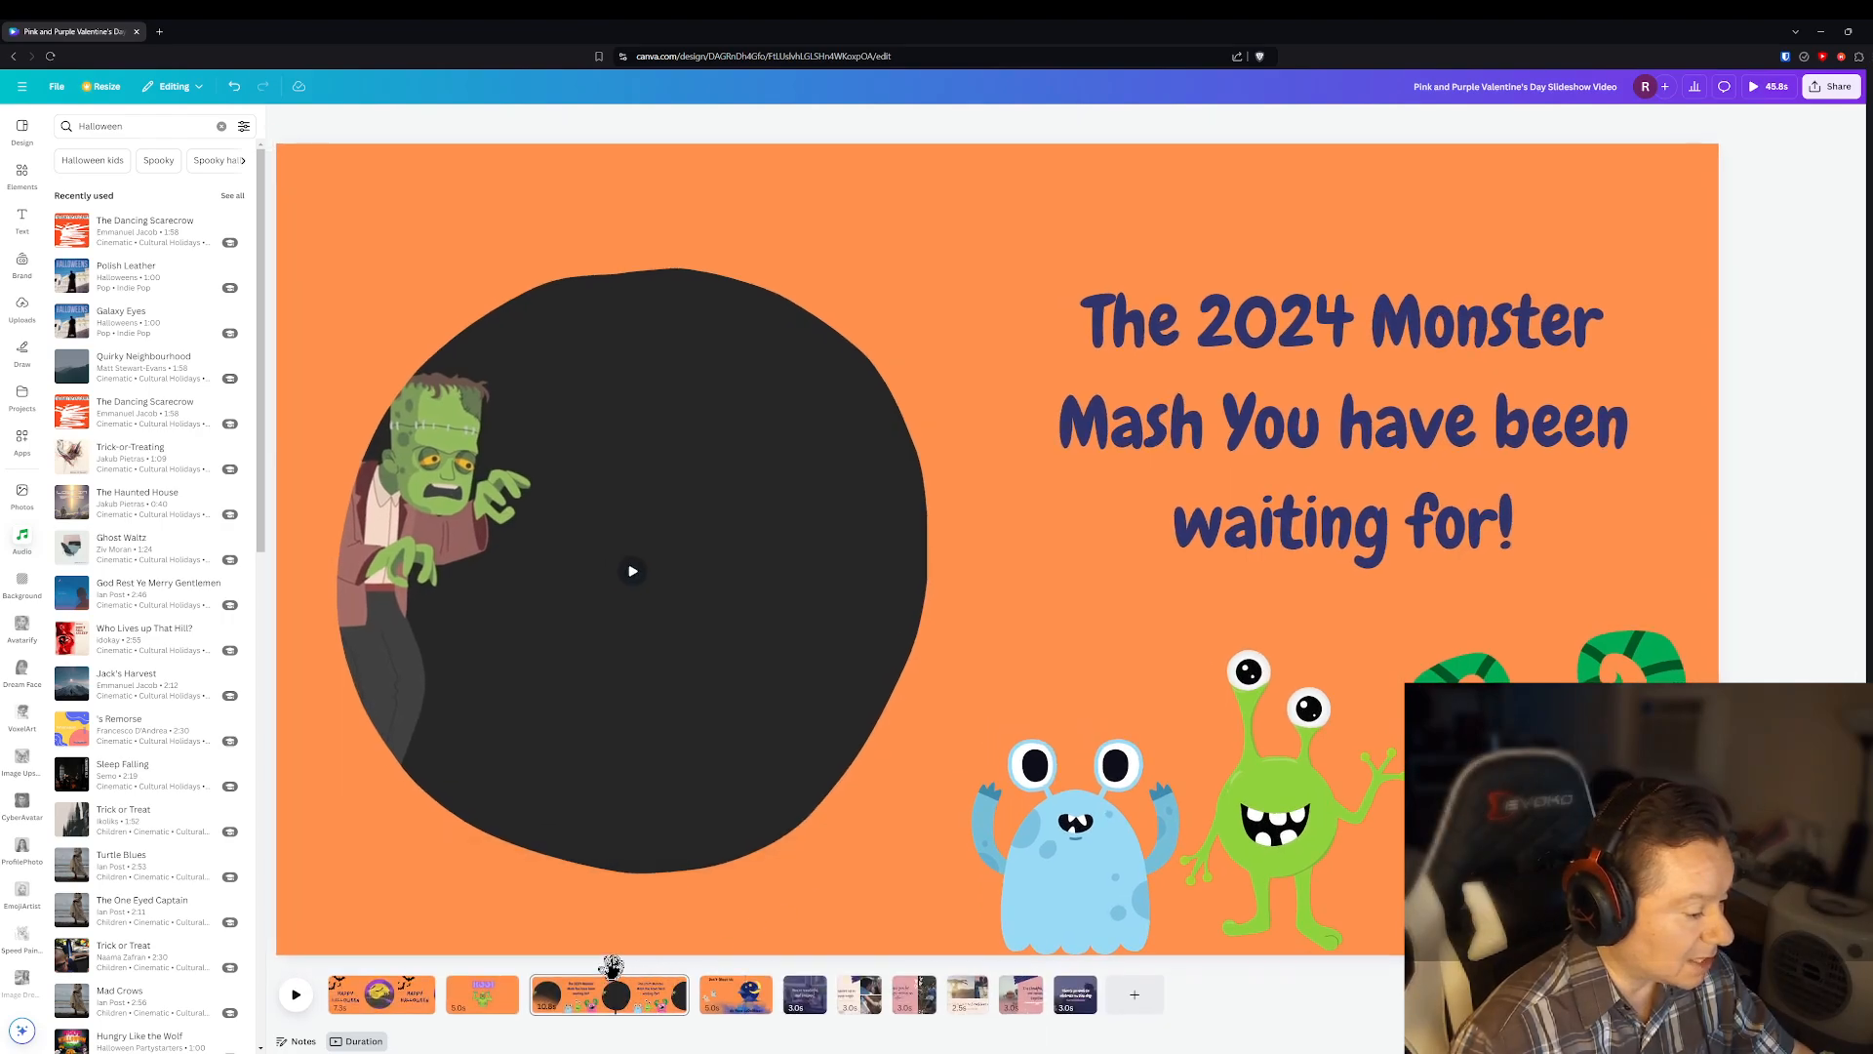
- Add The Dancing Scarecrow from the start of the video and trim its end to 28.1 s, where the Don't Ghost Us page ends
drag(611, 968, 328, 966)
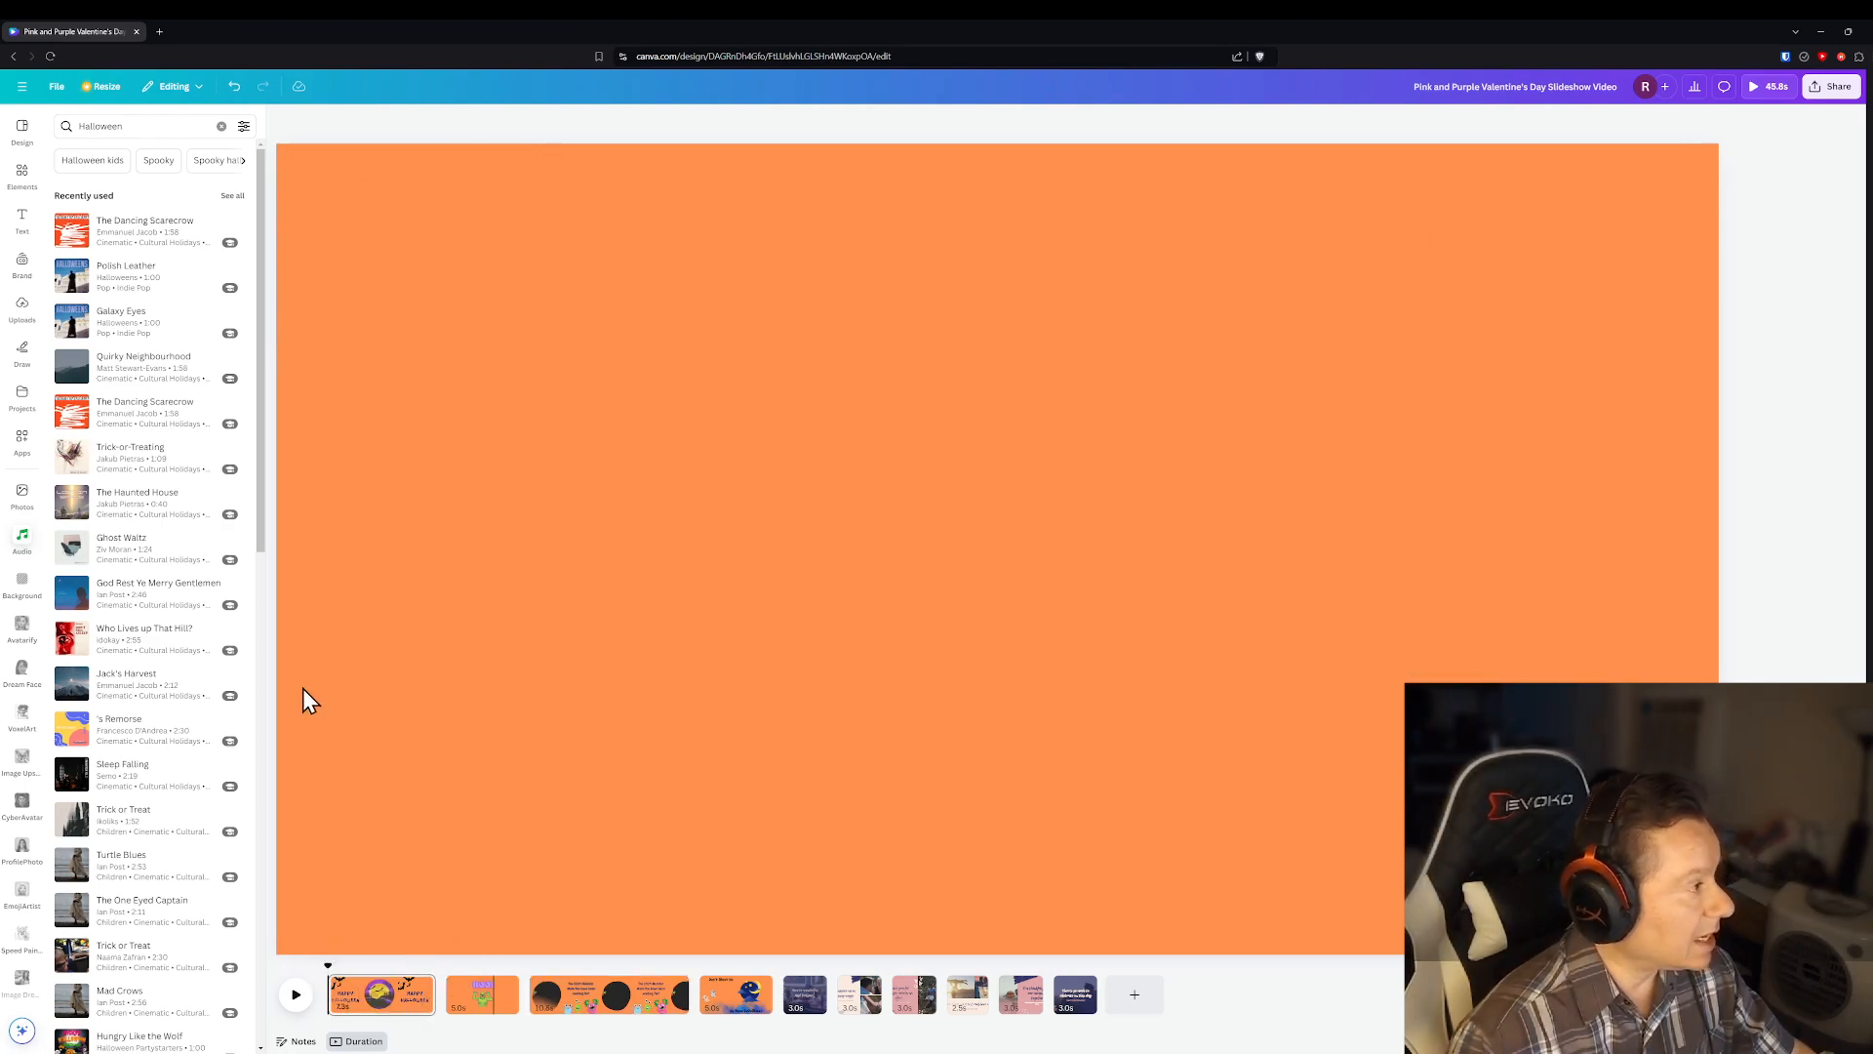
click(141, 237)
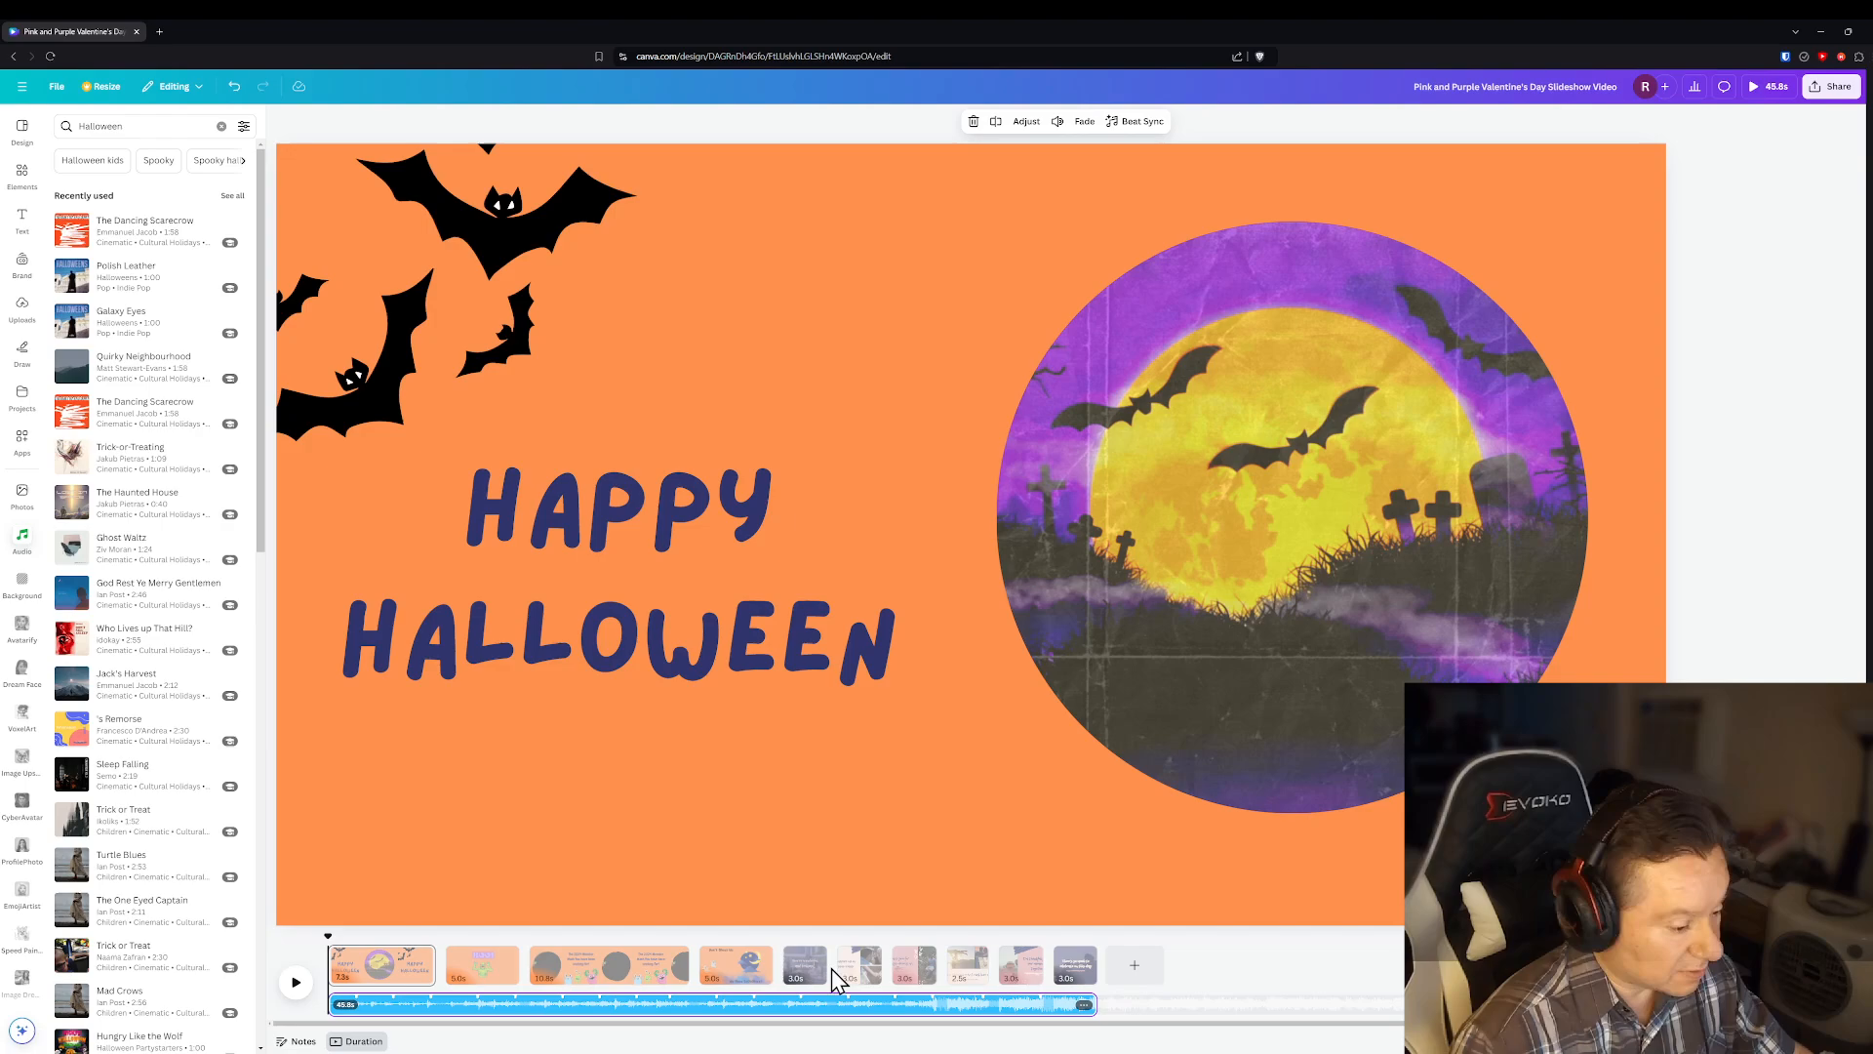
click(1011, 1020)
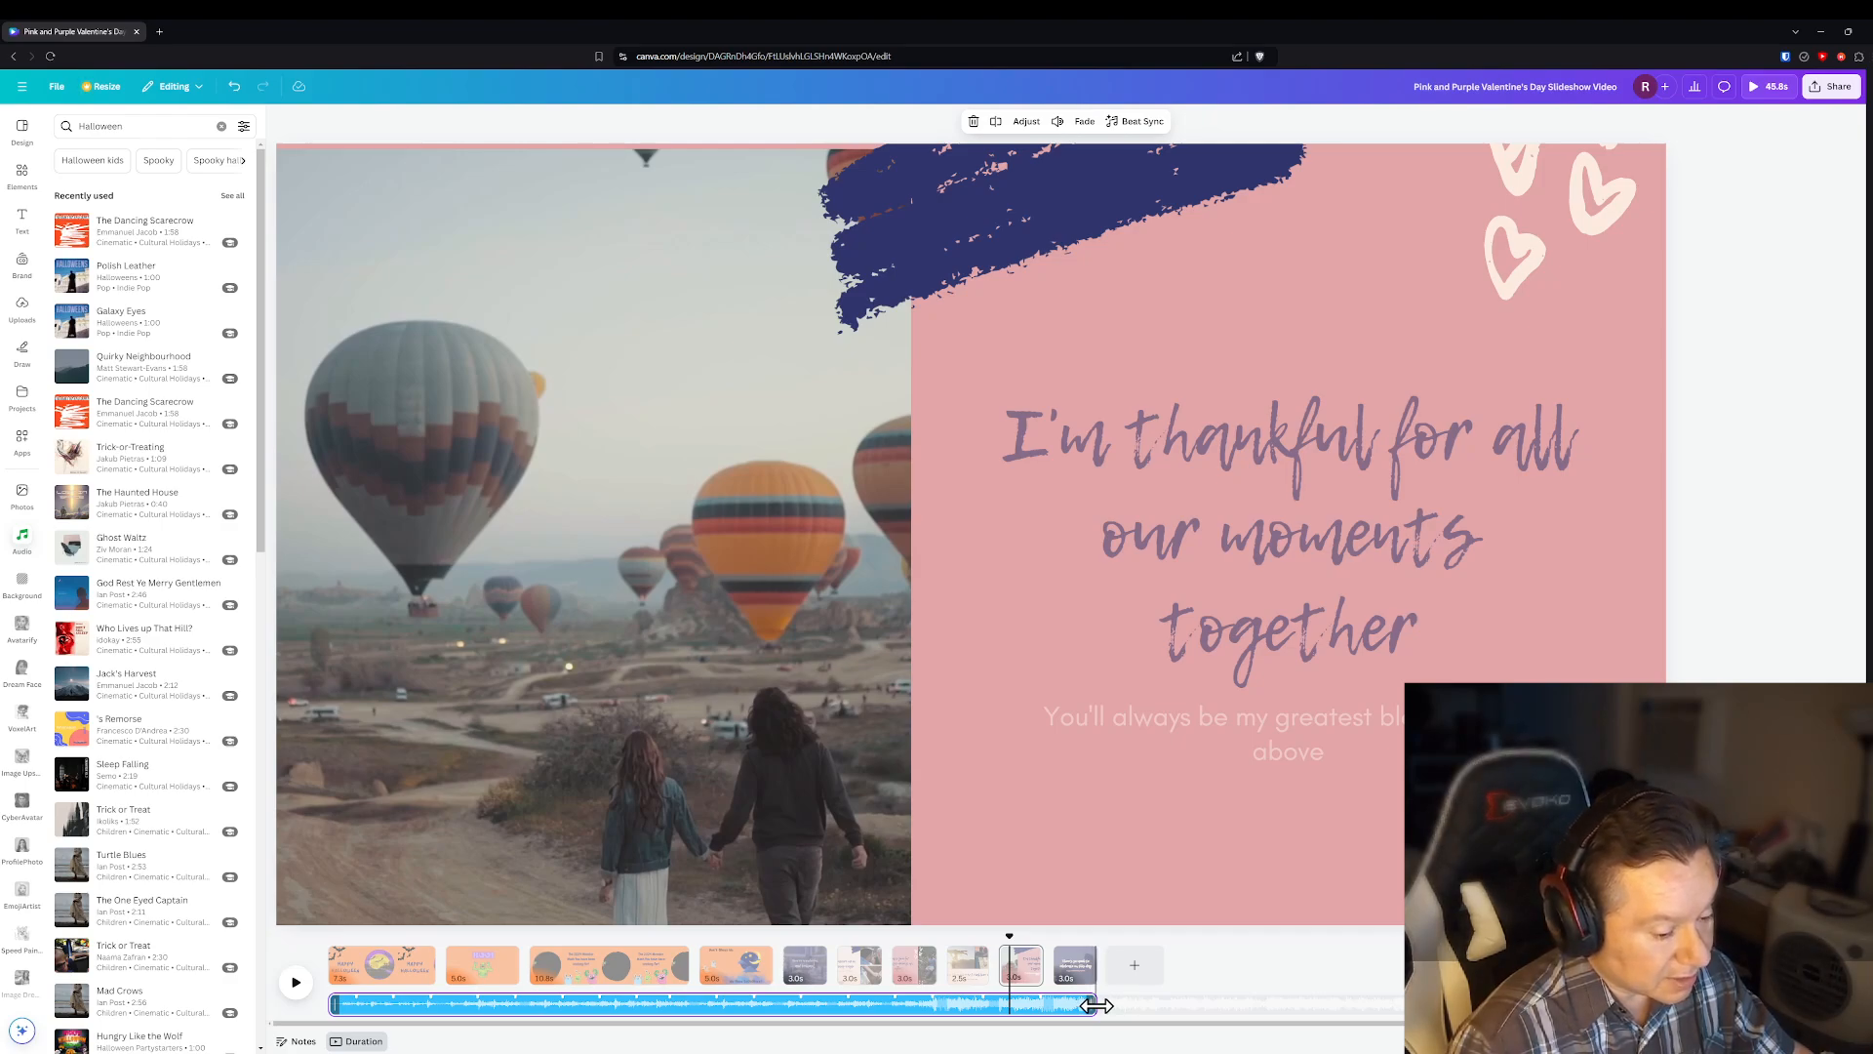
drag(1096, 1006, 778, 1009)
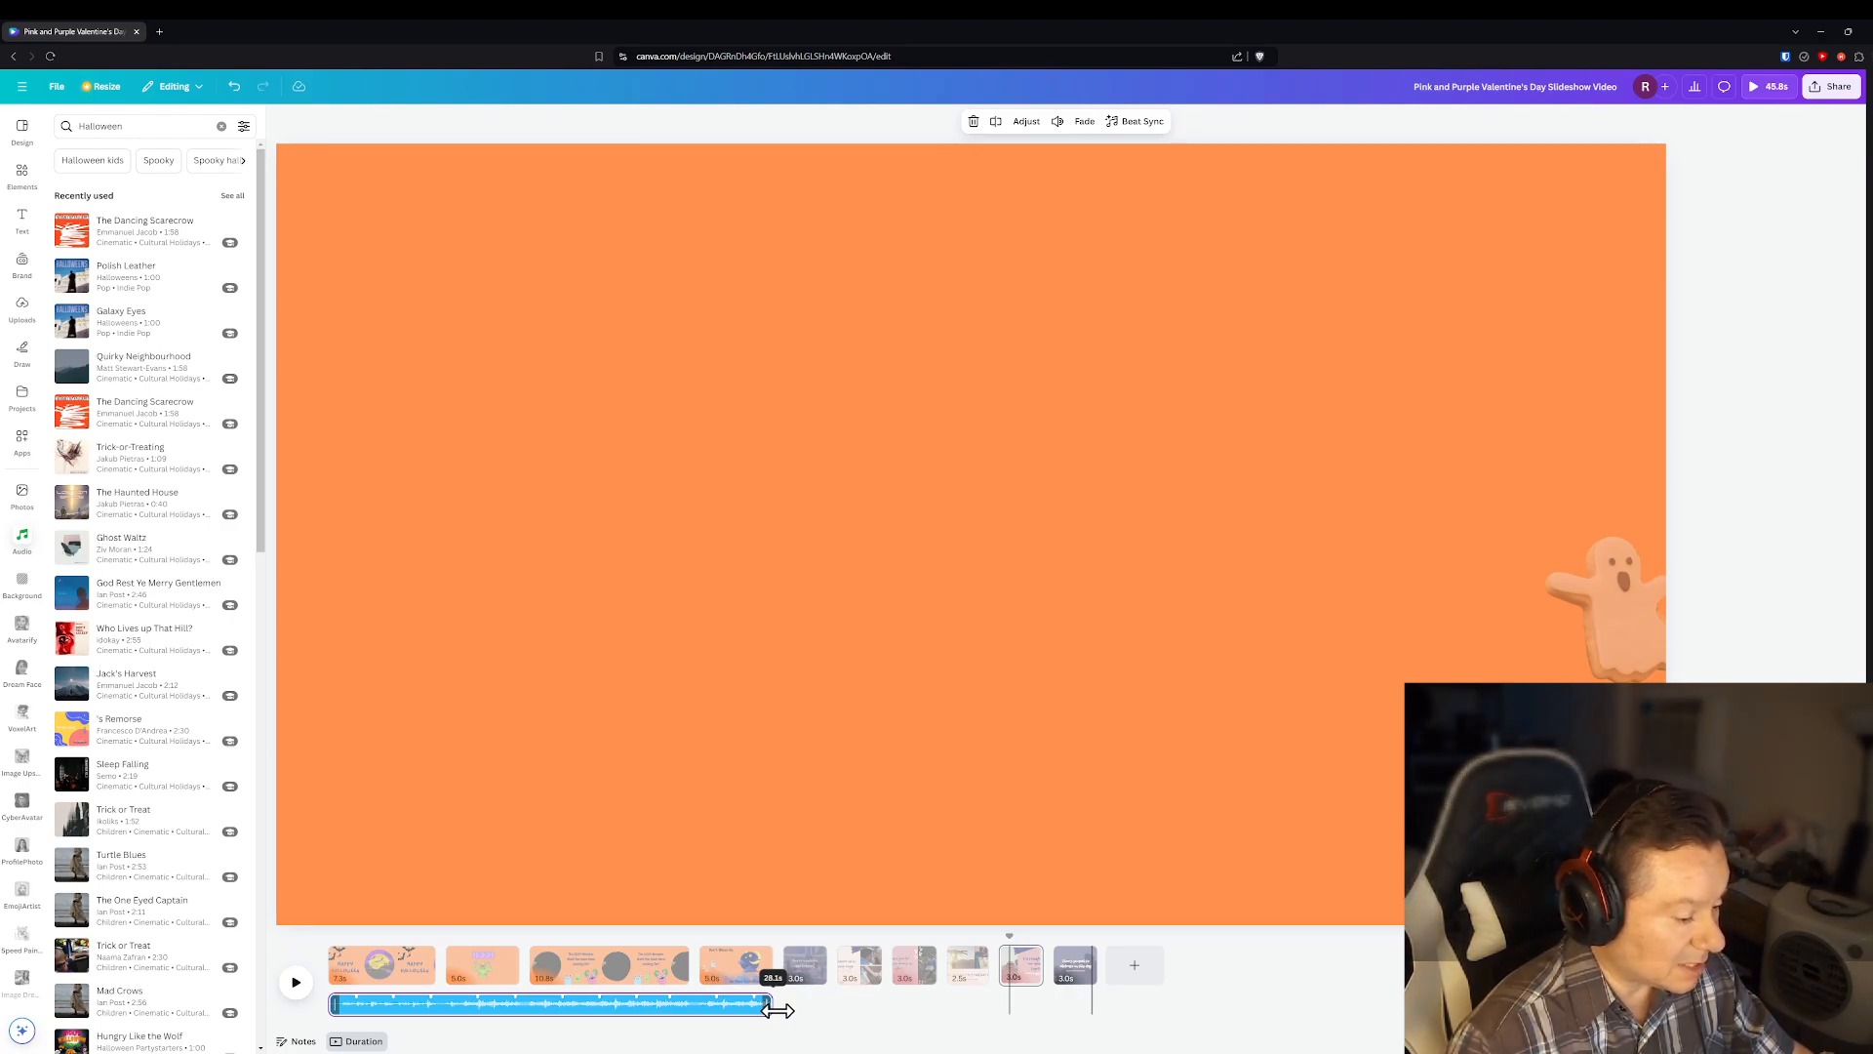
drag(777, 1009, 777, 1010)
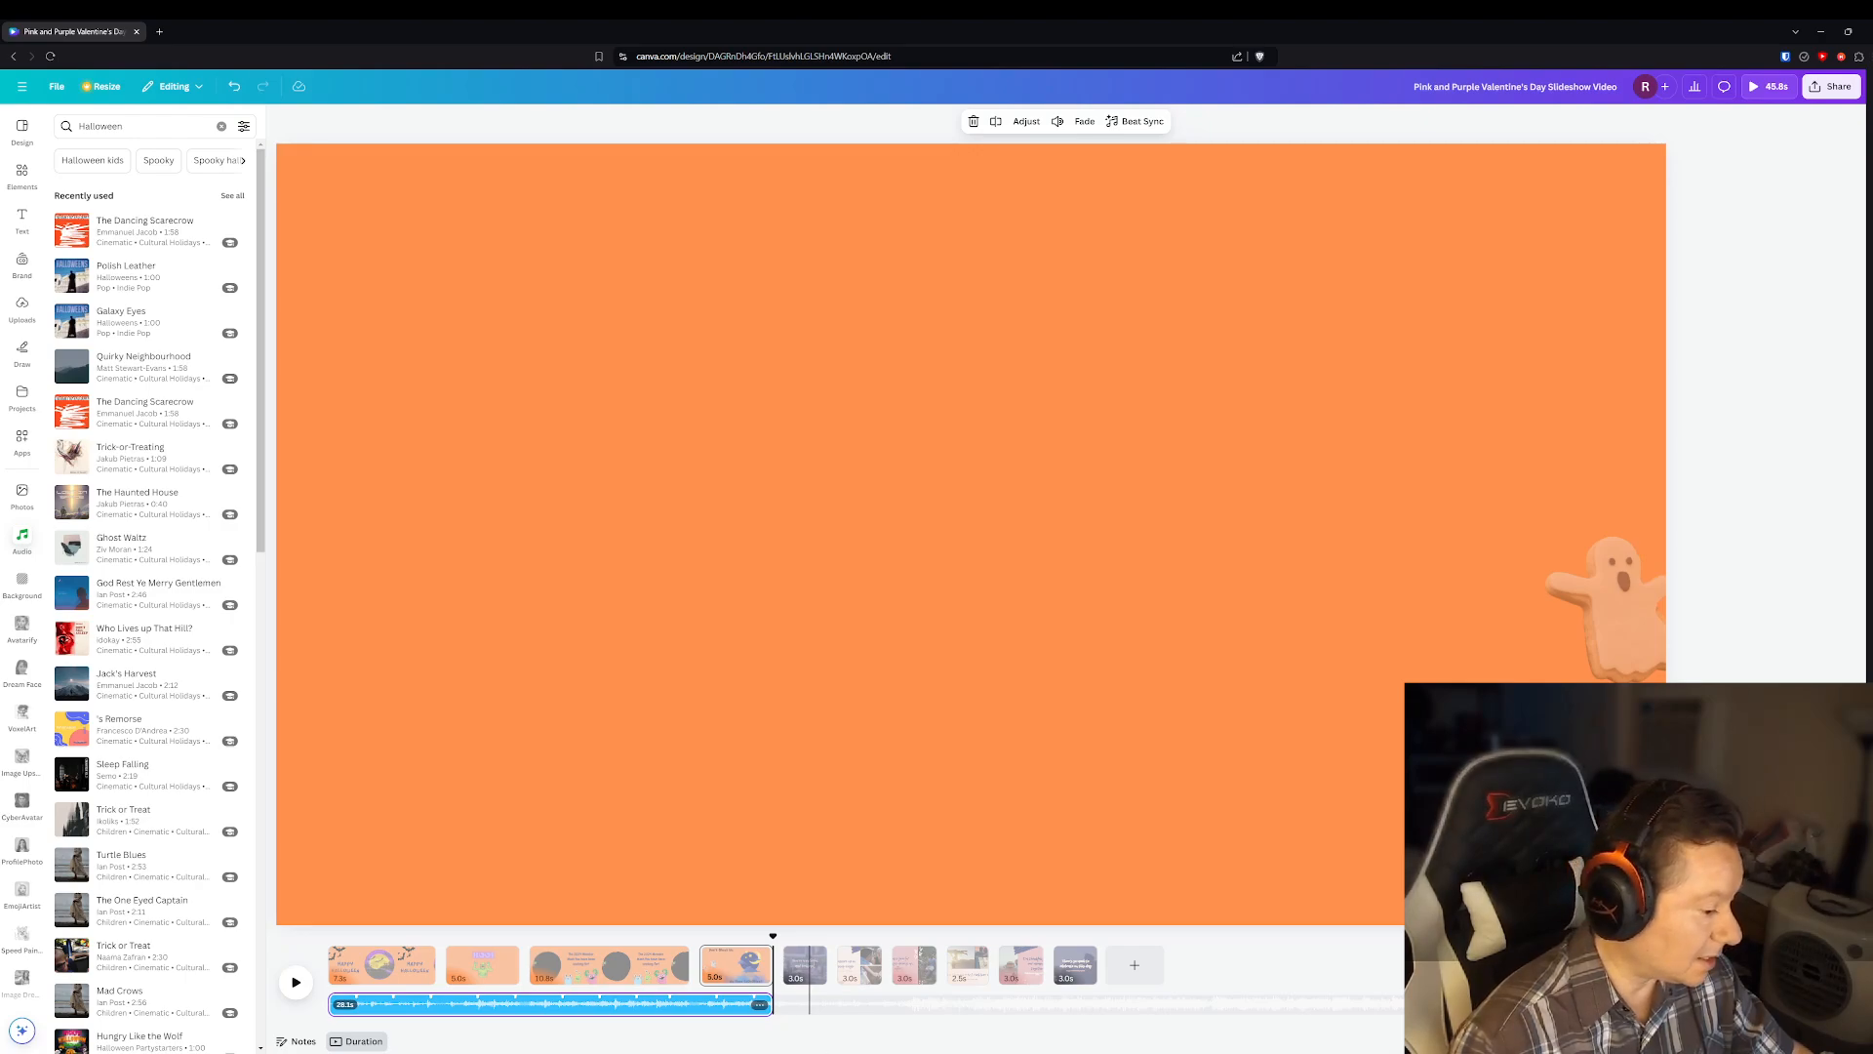
mouse_move(778, 957)
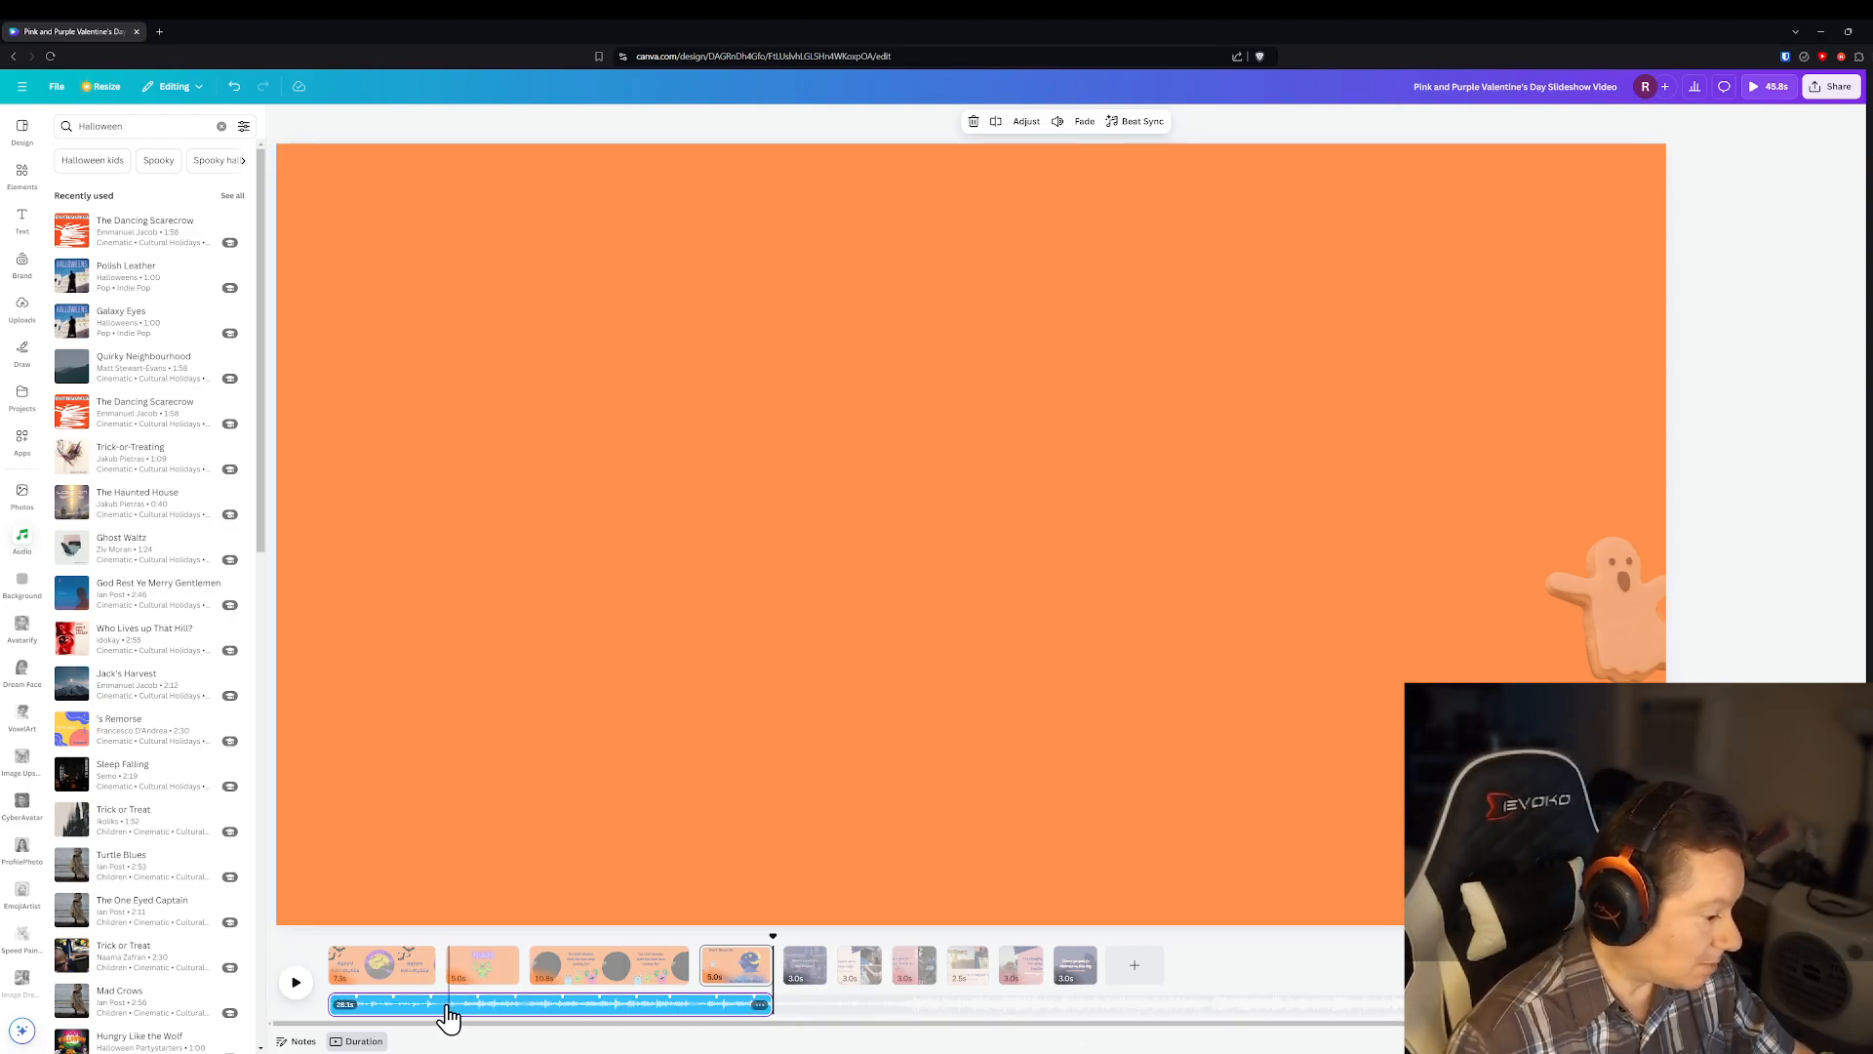
click(729, 945)
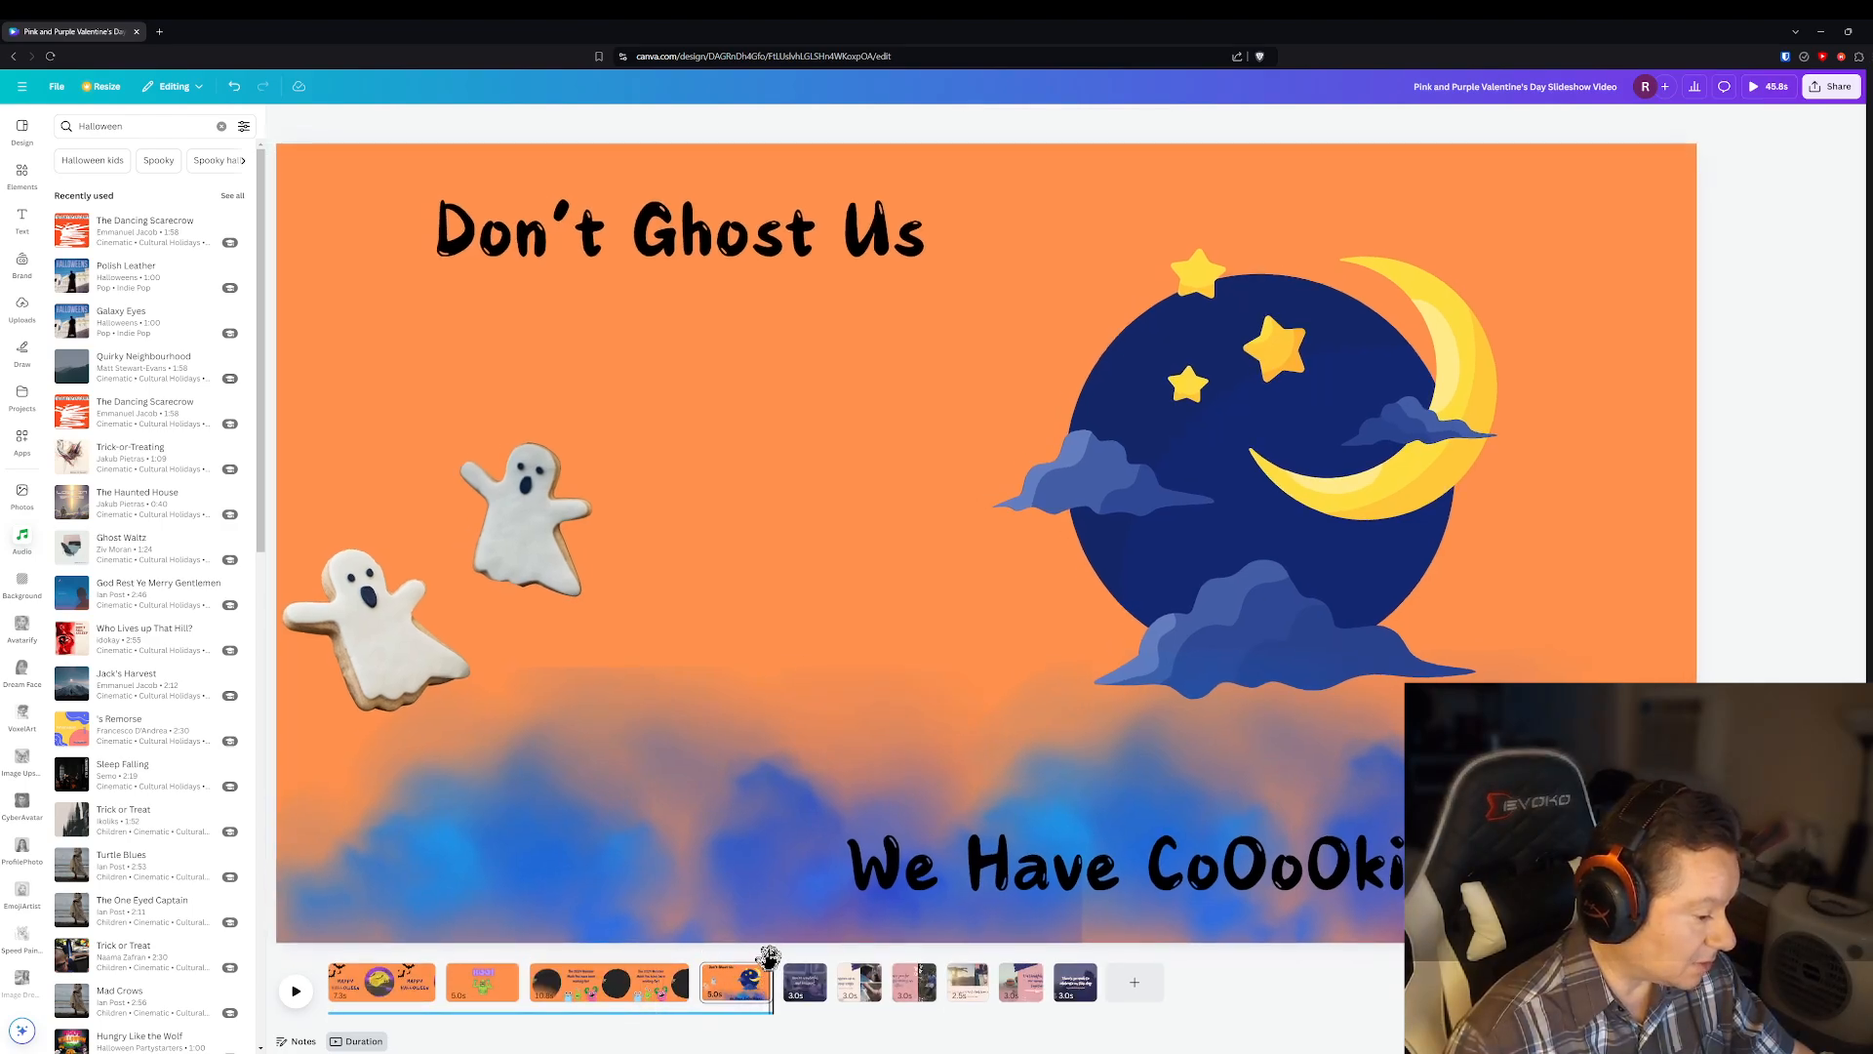
- Play the video from the beginning to check the music, and return the playhead to the start
drag(773, 952, 314, 960)
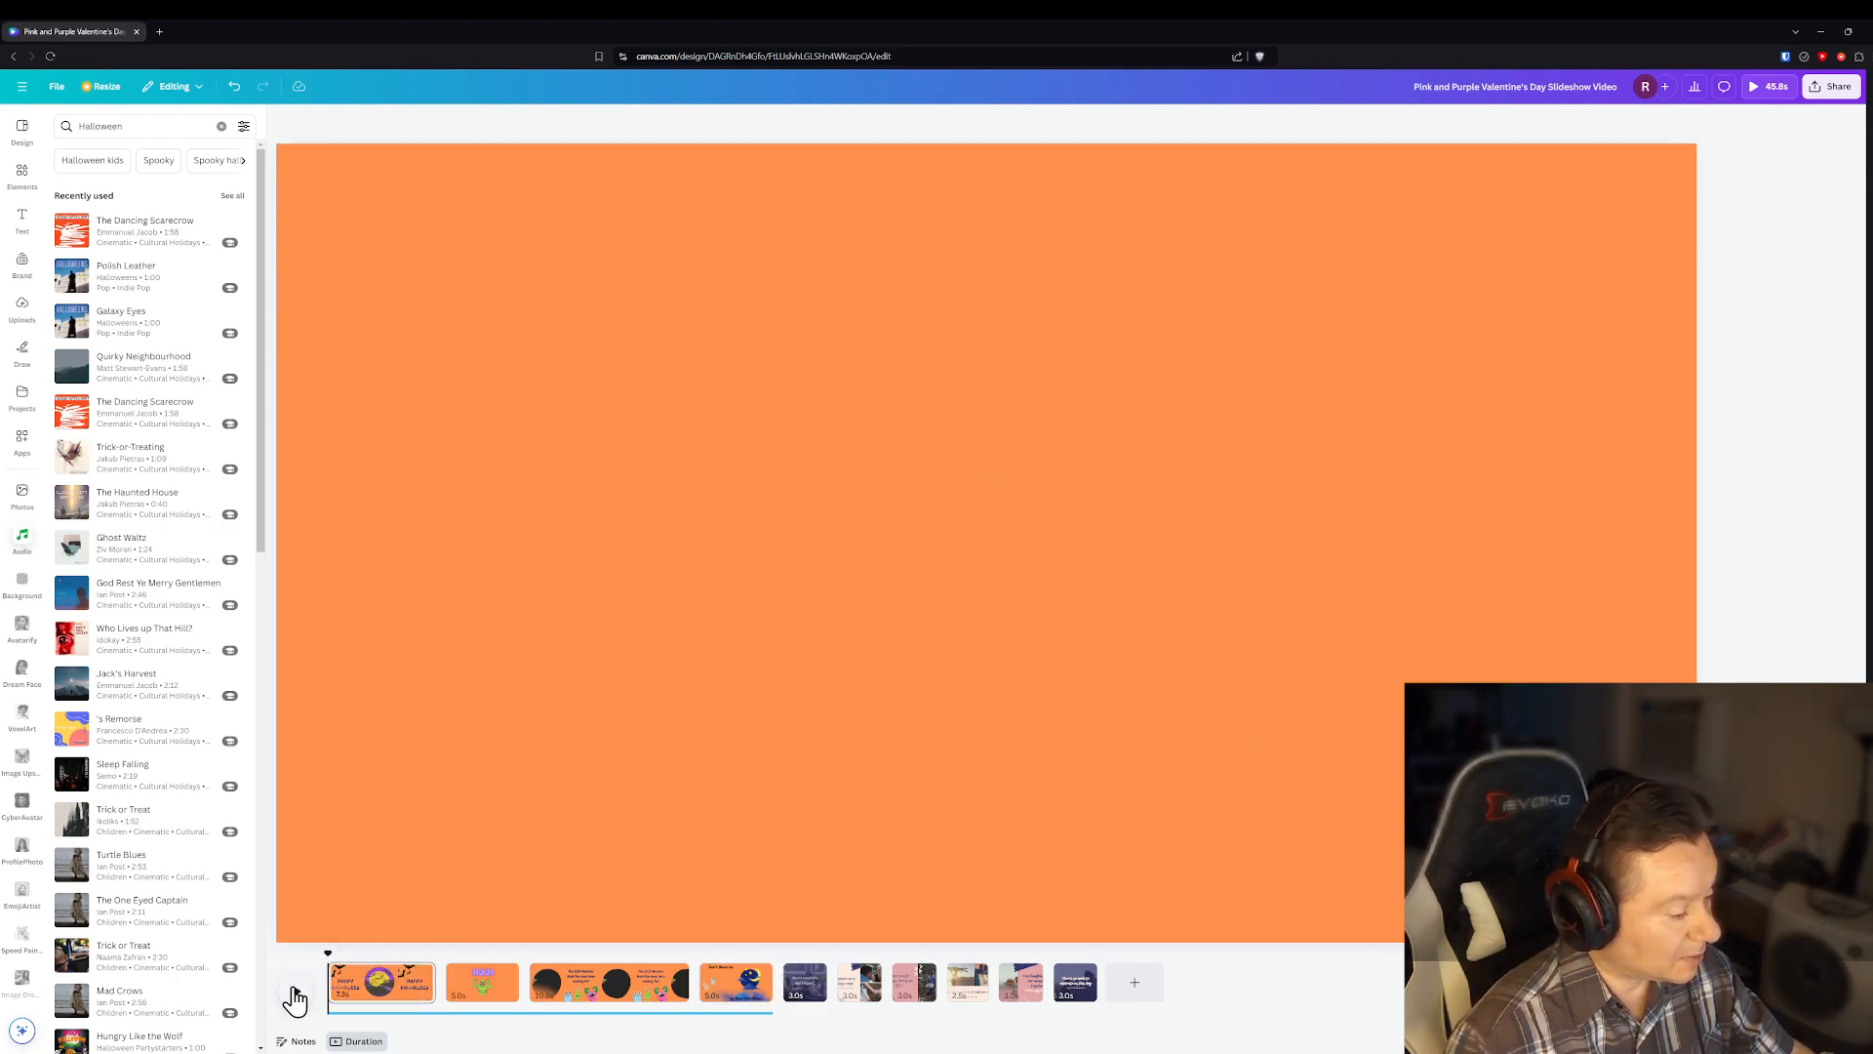
click(294, 997)
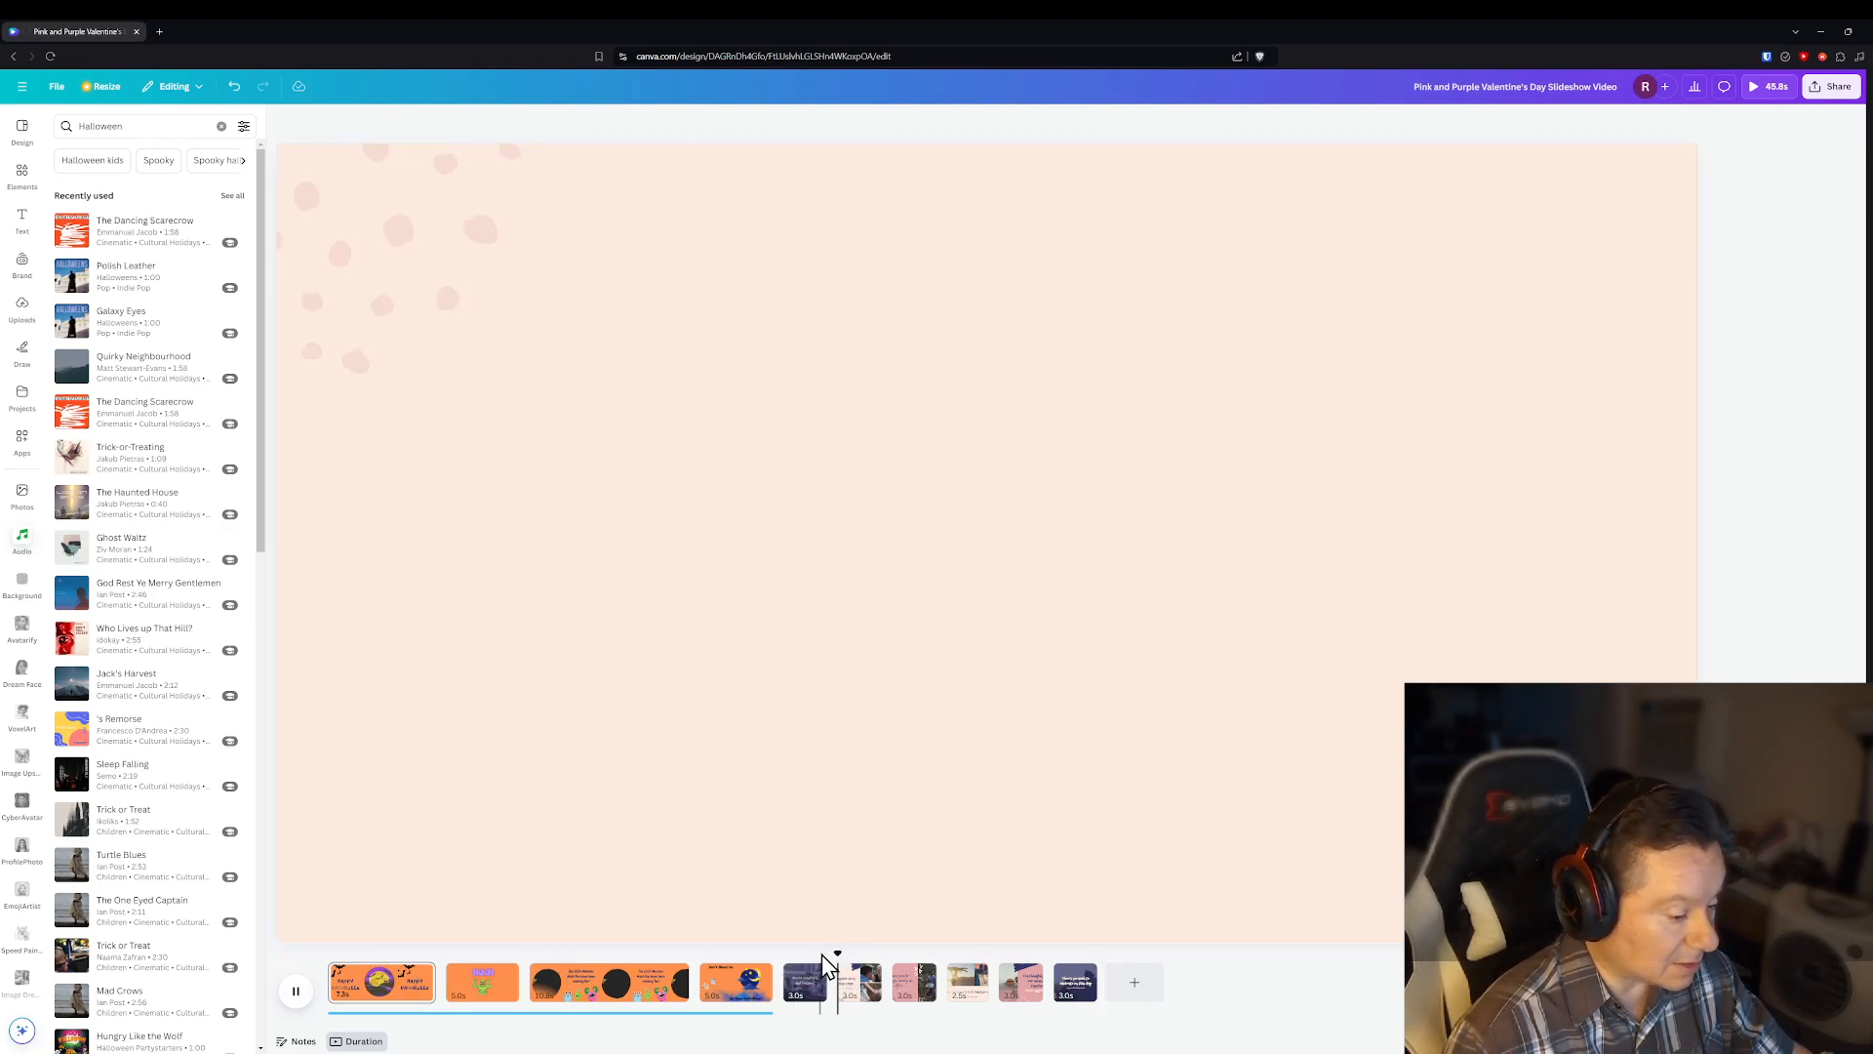
drag(830, 954, 308, 976)
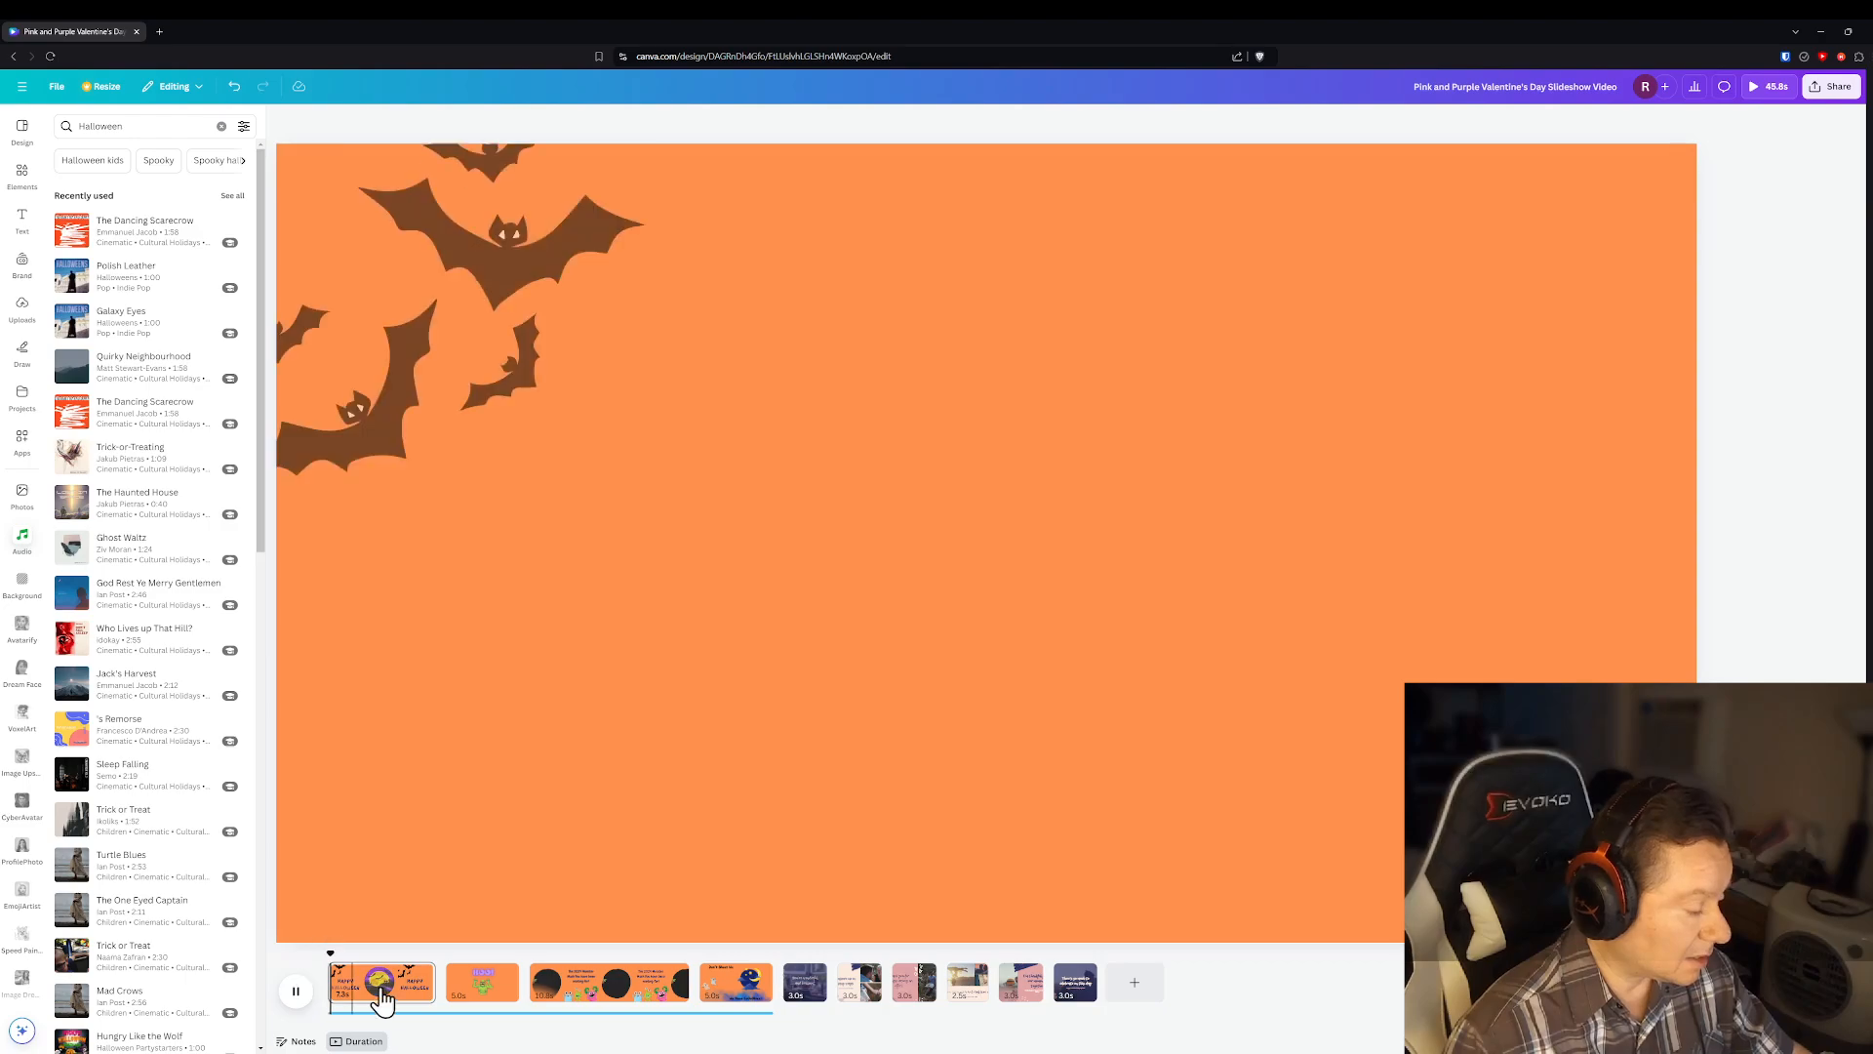
click(298, 991)
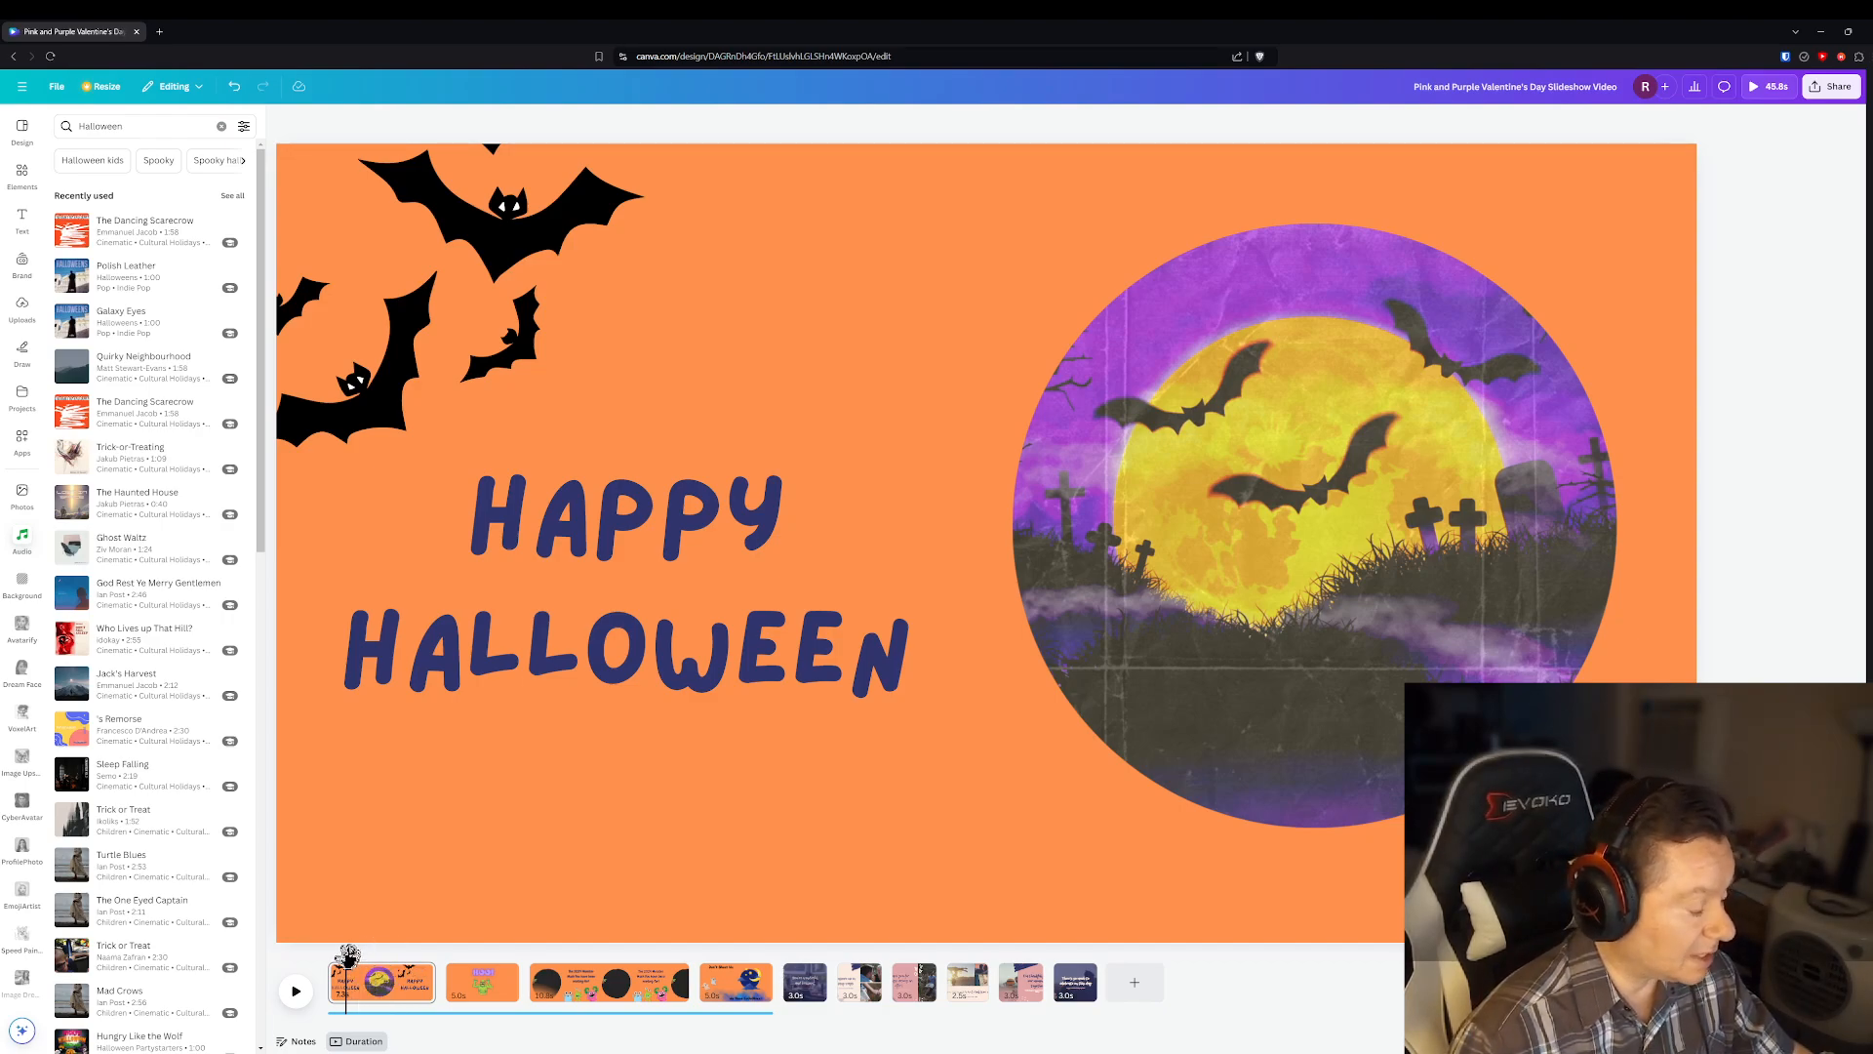
drag(347, 953, 318, 961)
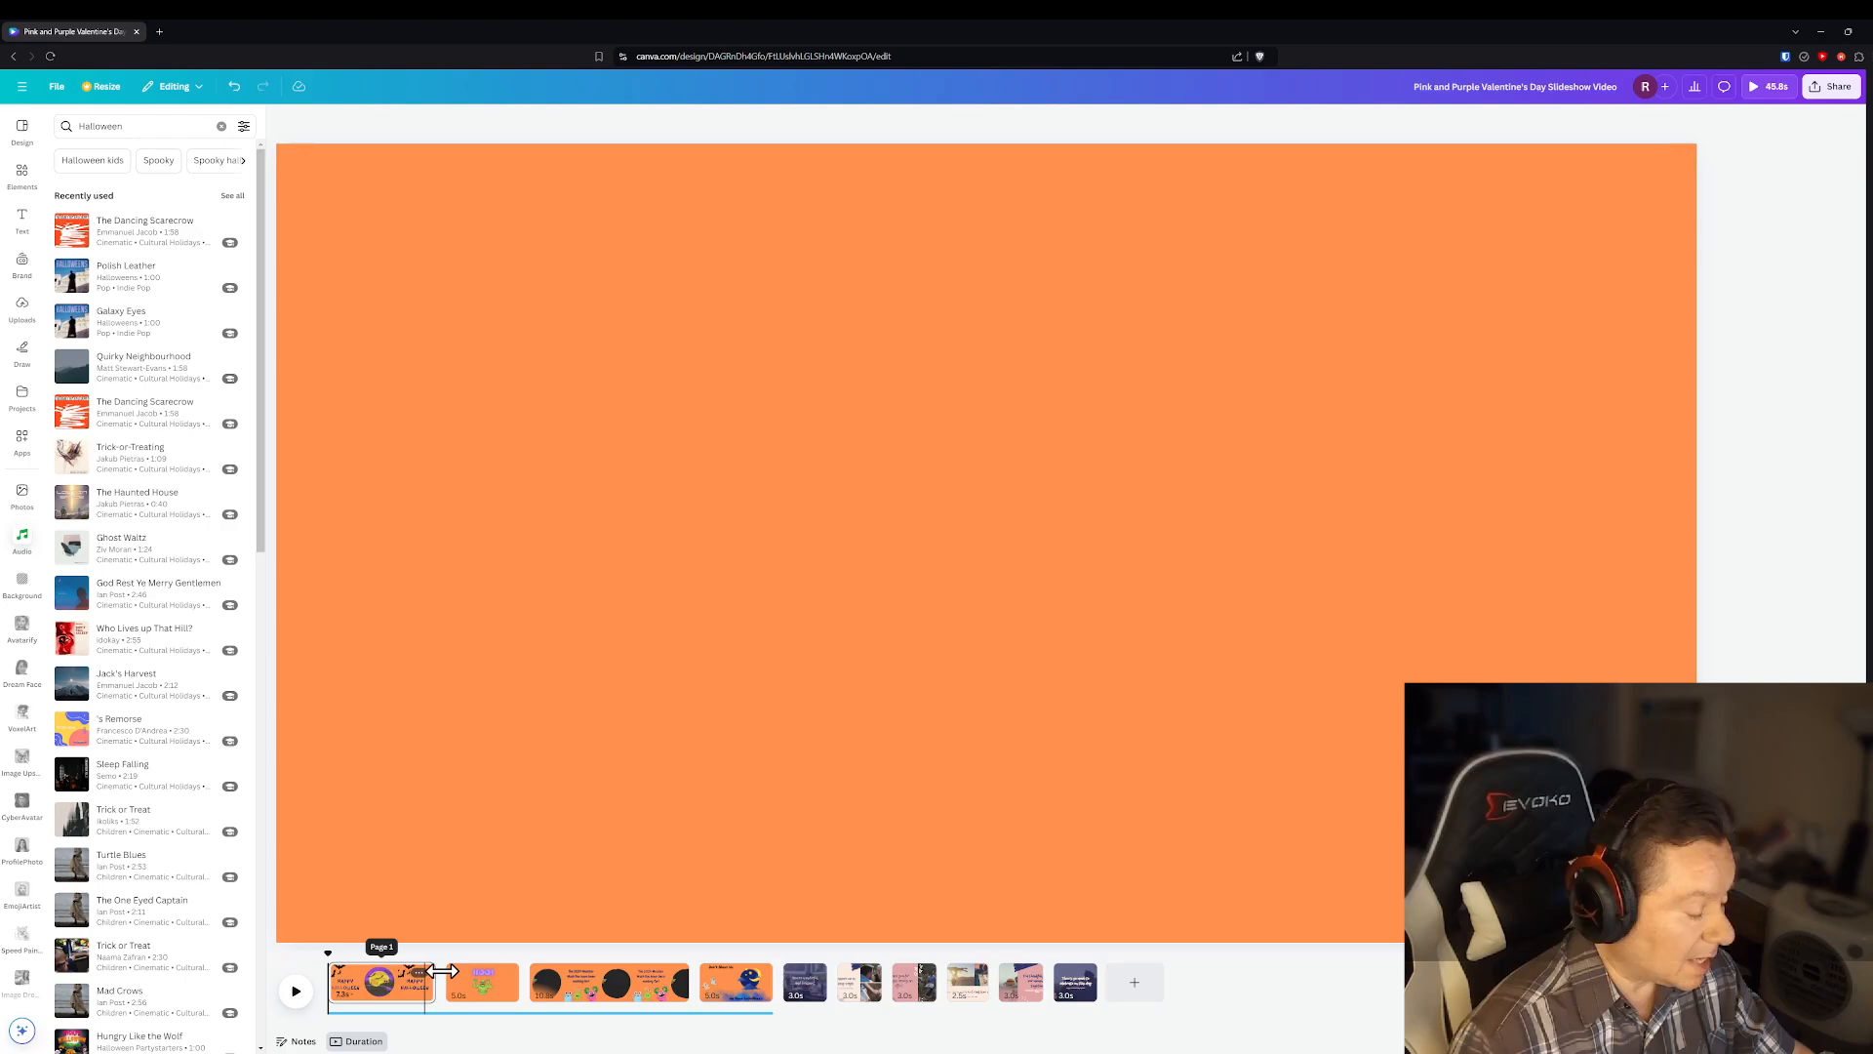